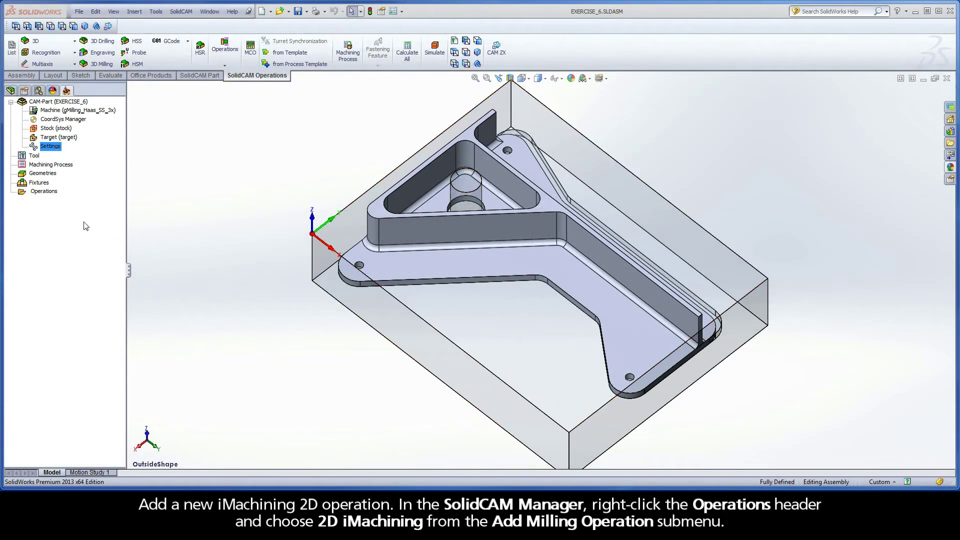
# Step: Add a 2D iMachining milling operation and start defining a new machining geometry for it
pyautogui.rightClick(50, 194)
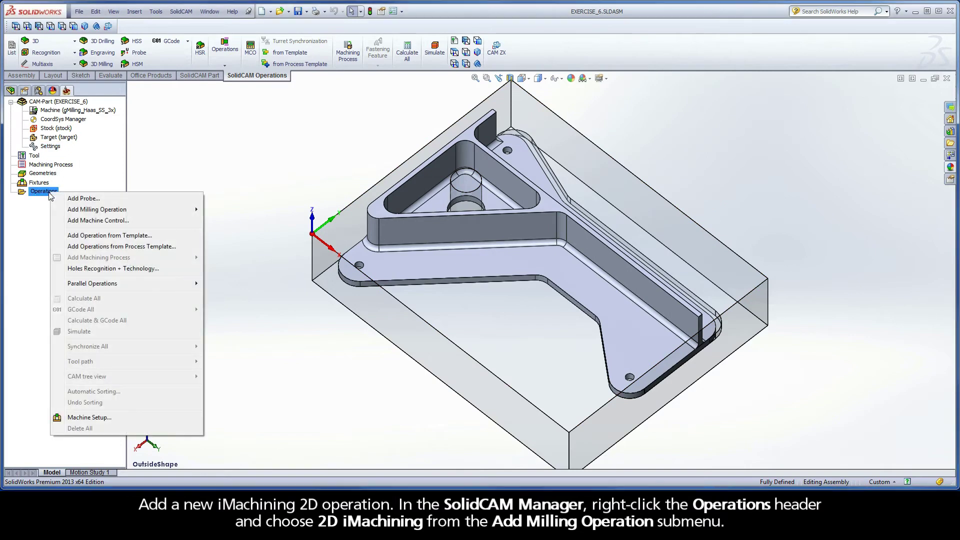
pyautogui.moveTo(90, 211)
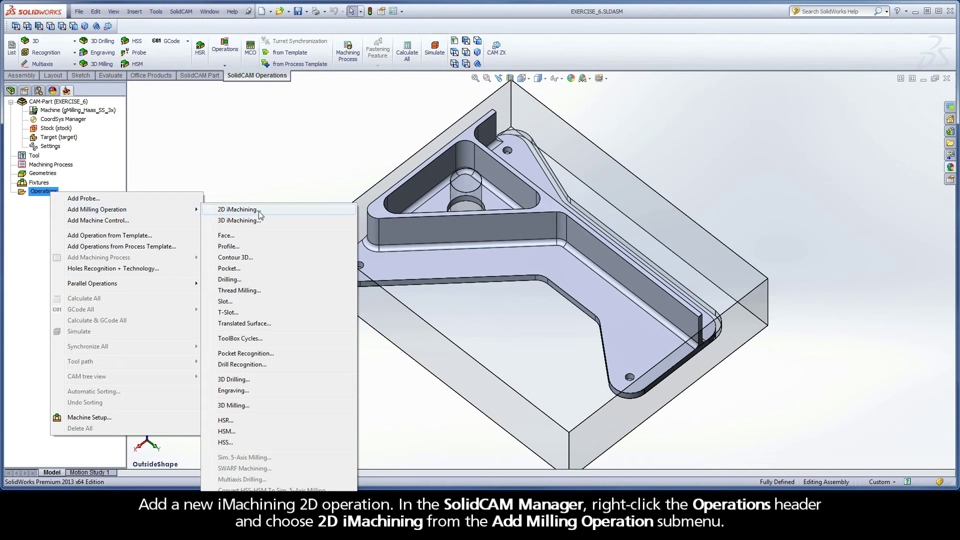
pyautogui.click(239, 210)
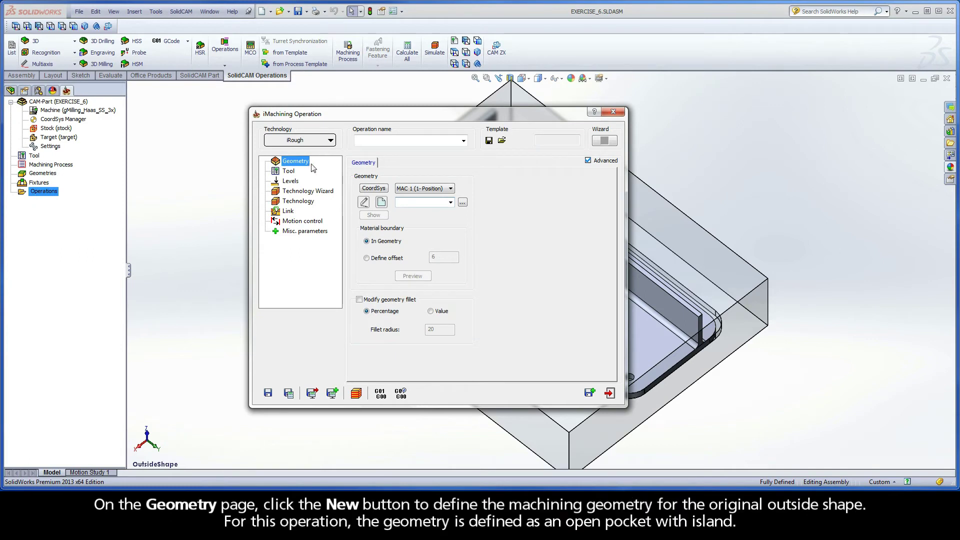
pyautogui.click(383, 203)
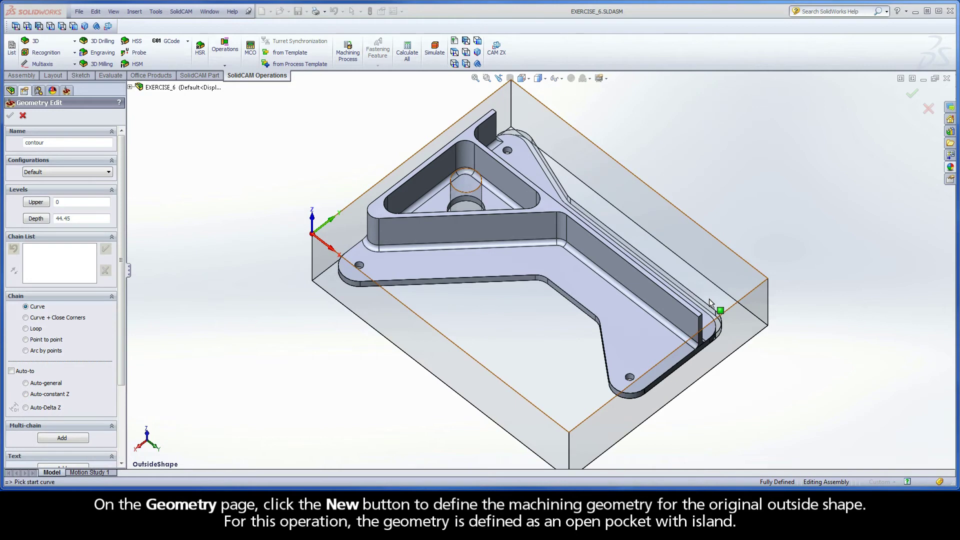
# Step: Chain the stock model's bottom edges using Auto-constant Z, accept the chain and mark it as open
pyautogui.click(746, 341)
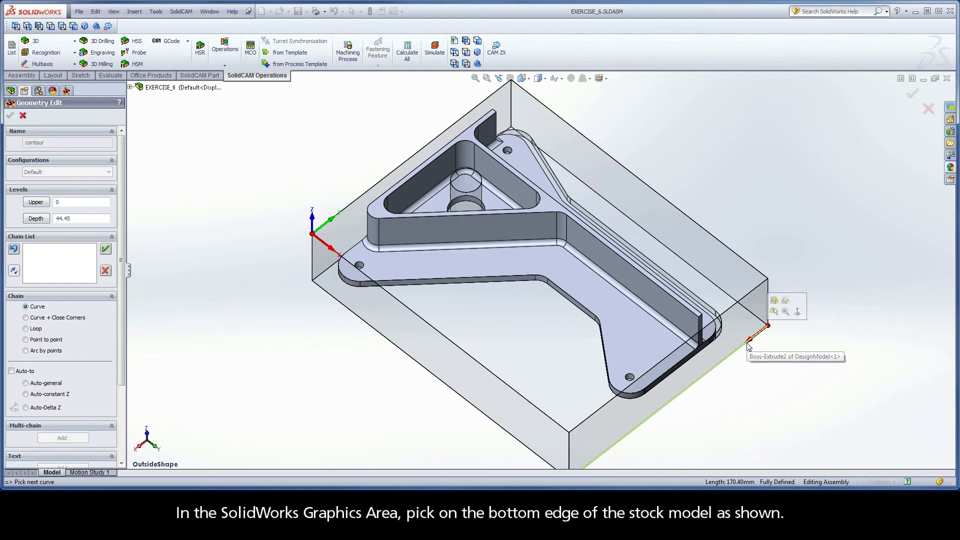
pyautogui.click(27, 395)
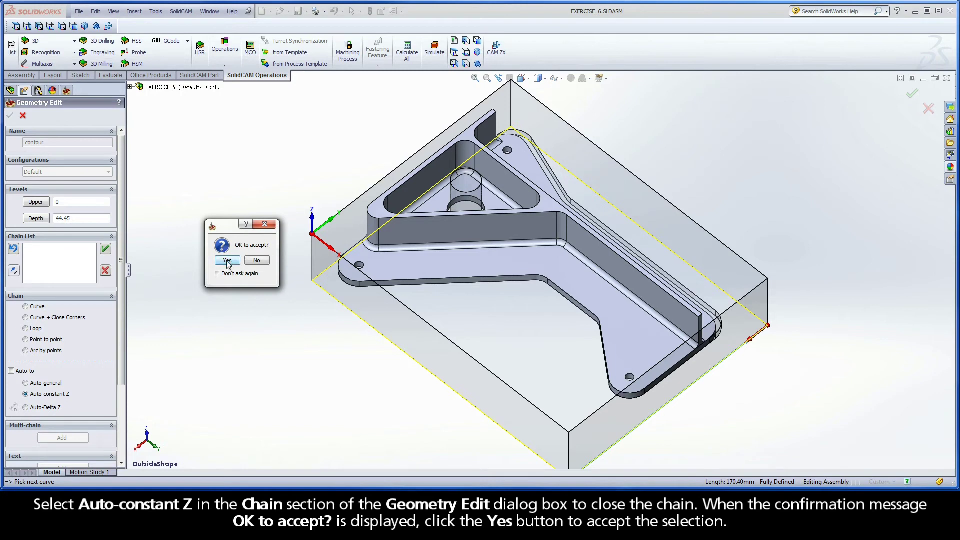
pyautogui.click(228, 262)
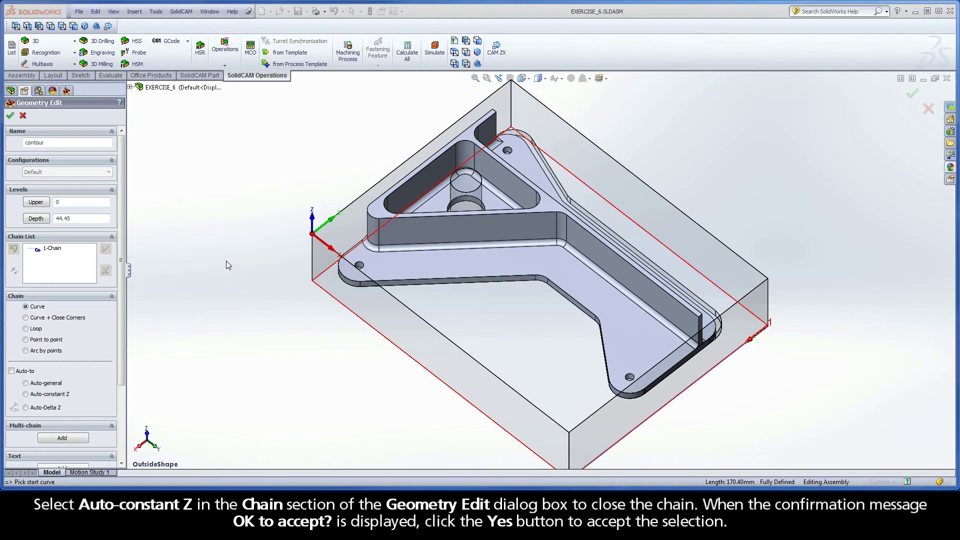
pyautogui.rightClick(61, 249)
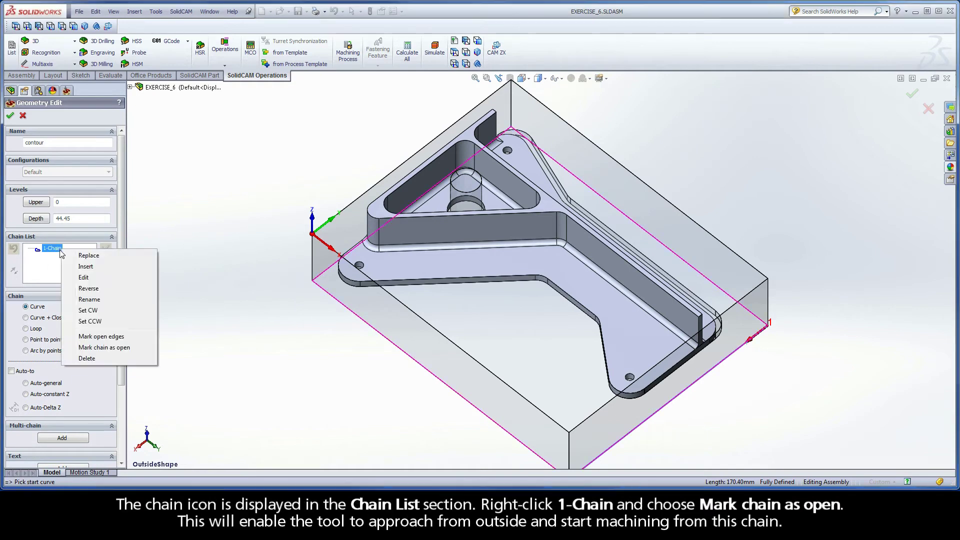
pyautogui.click(121, 349)
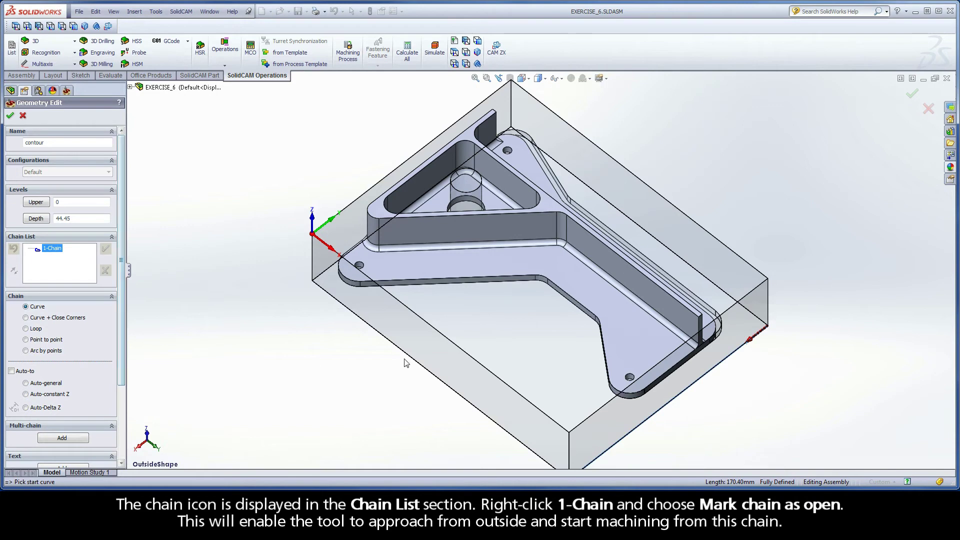
# Step: Chain the target model's outside bottom edge using Auto-constant Z, accept it and confirm the contour geometry
pyautogui.click(714, 344)
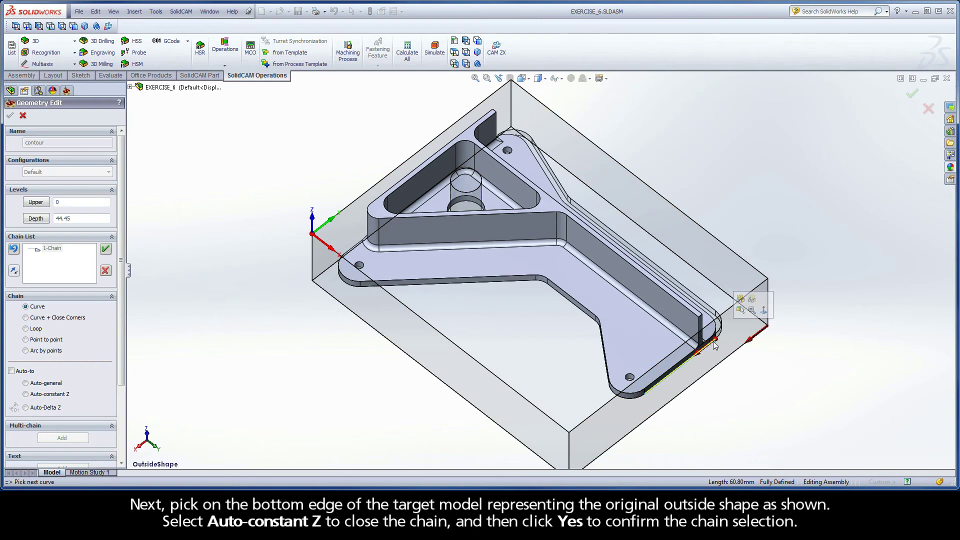
pyautogui.click(26, 395)
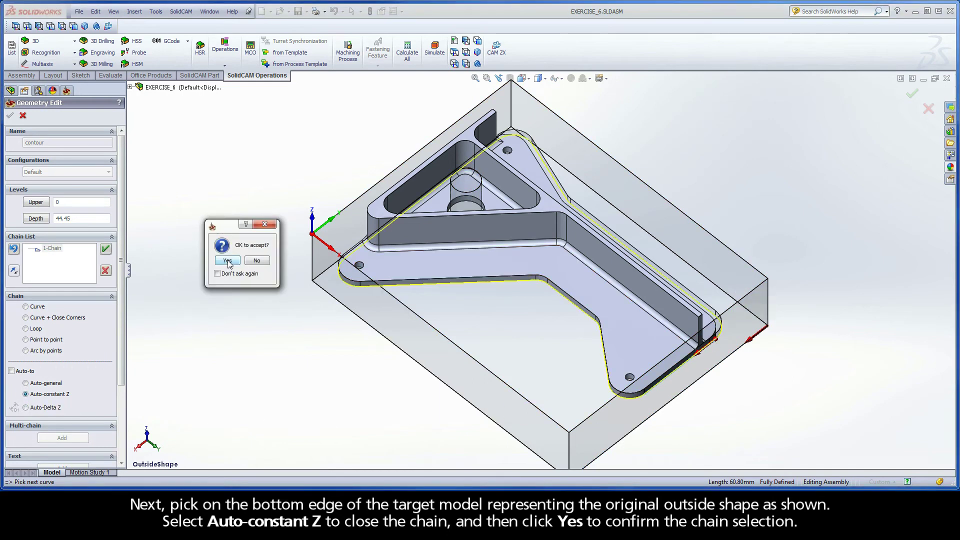
pyautogui.click(227, 261)
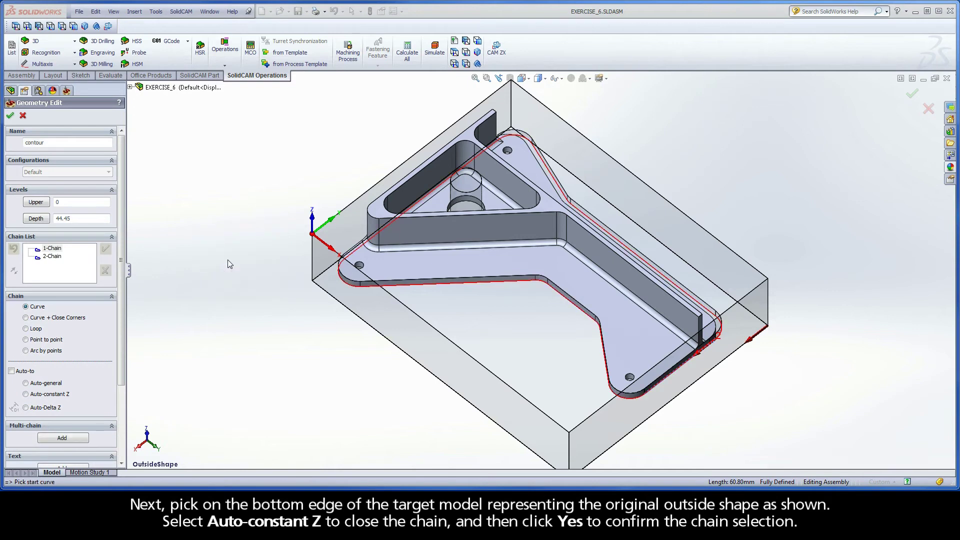
pyautogui.click(10, 117)
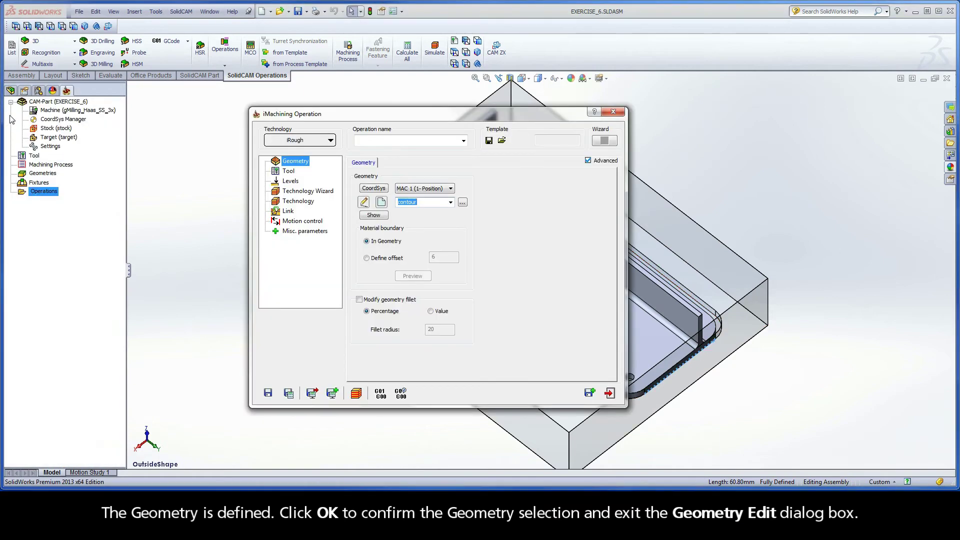
# Step: Check the parameters of tool number 2, the 12.5 mm end mill, and assign it to the operation
pyautogui.click(291, 173)
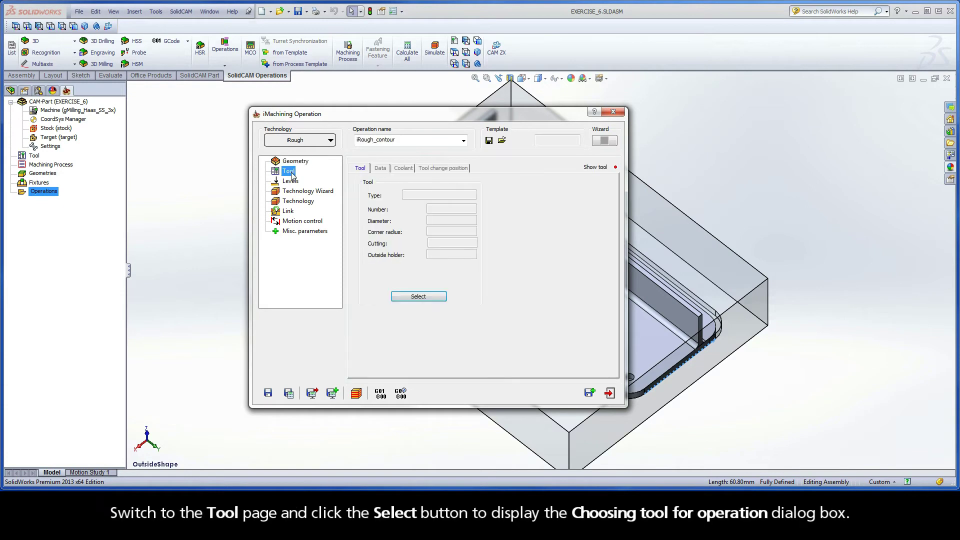
pyautogui.click(419, 298)
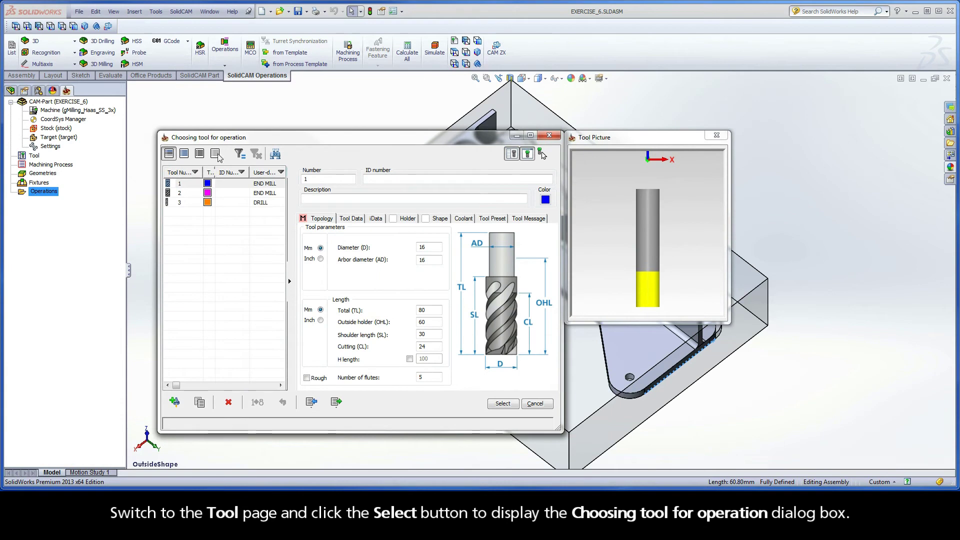
pyautogui.click(184, 195)
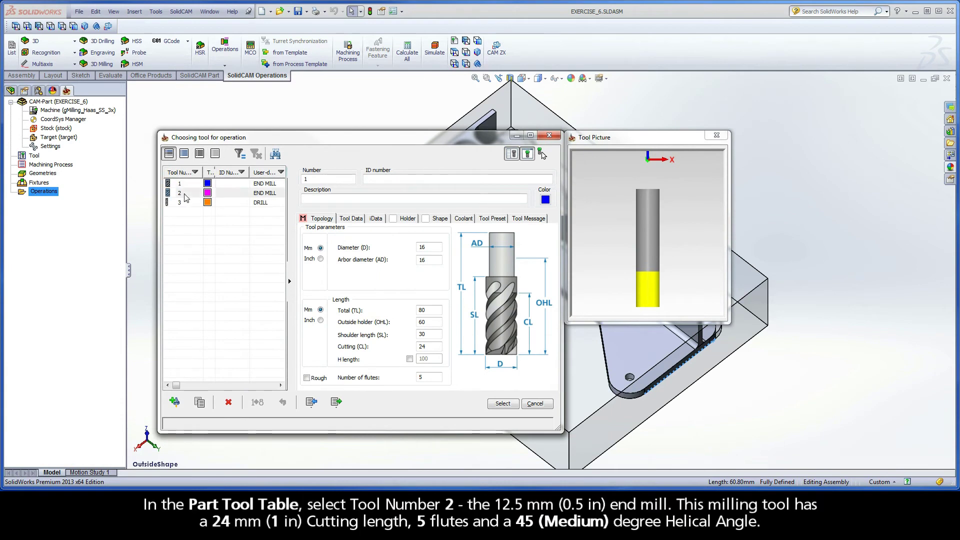
pyautogui.click(431, 250)
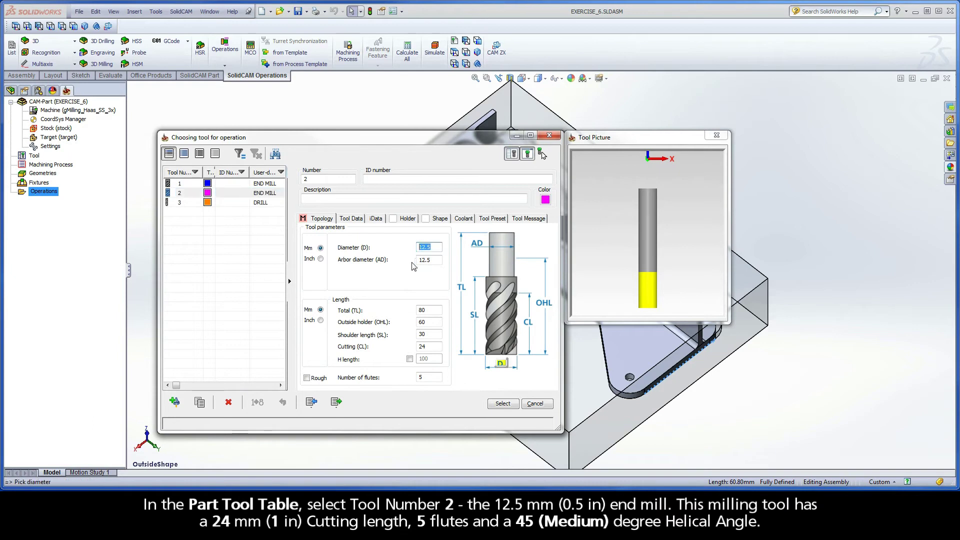
pyautogui.click(433, 347)
pyautogui.moveTo(432, 347); pyautogui.dragTo(410, 381)
pyautogui.click(381, 222)
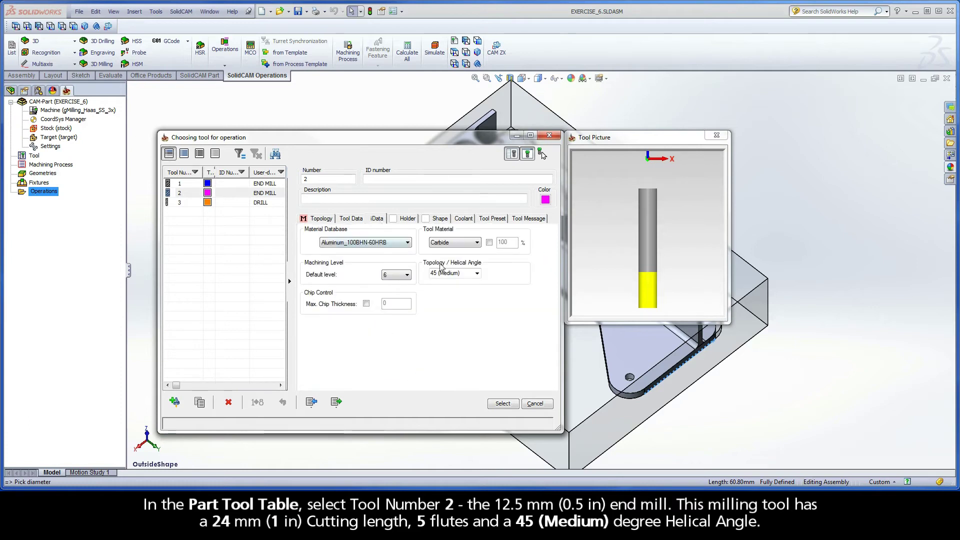
pyautogui.click(470, 272)
pyautogui.click(503, 405)
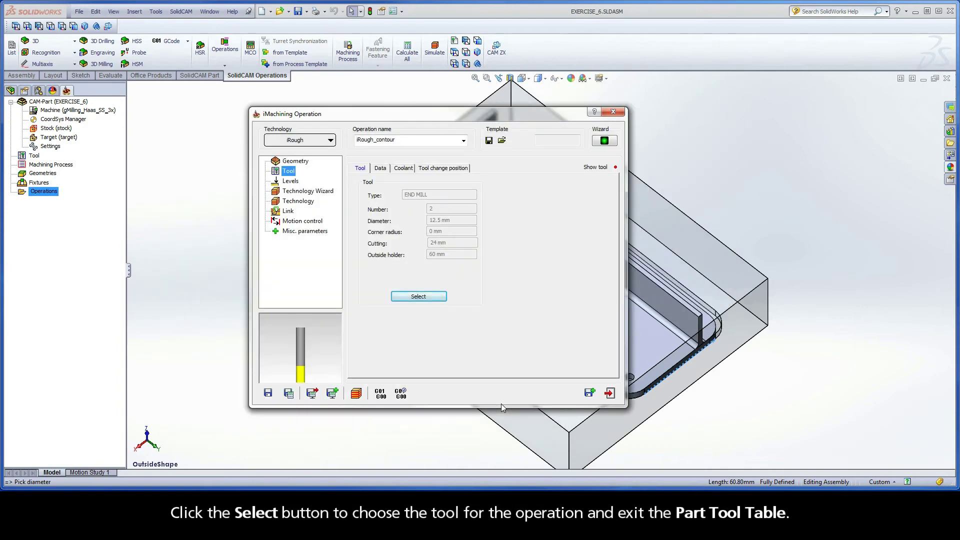
# Step: Define the upper milling level from the top face of the stock model
pyautogui.click(296, 183)
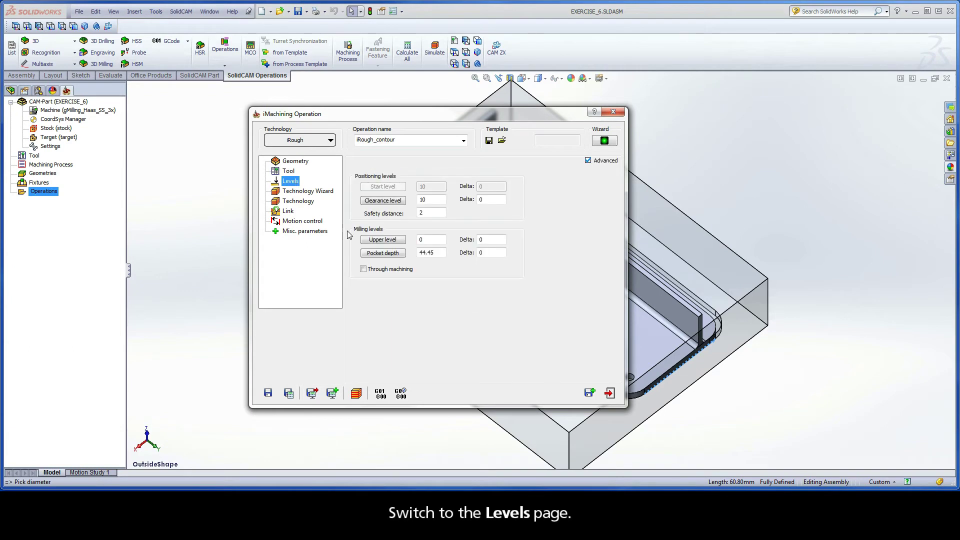
pyautogui.click(383, 240)
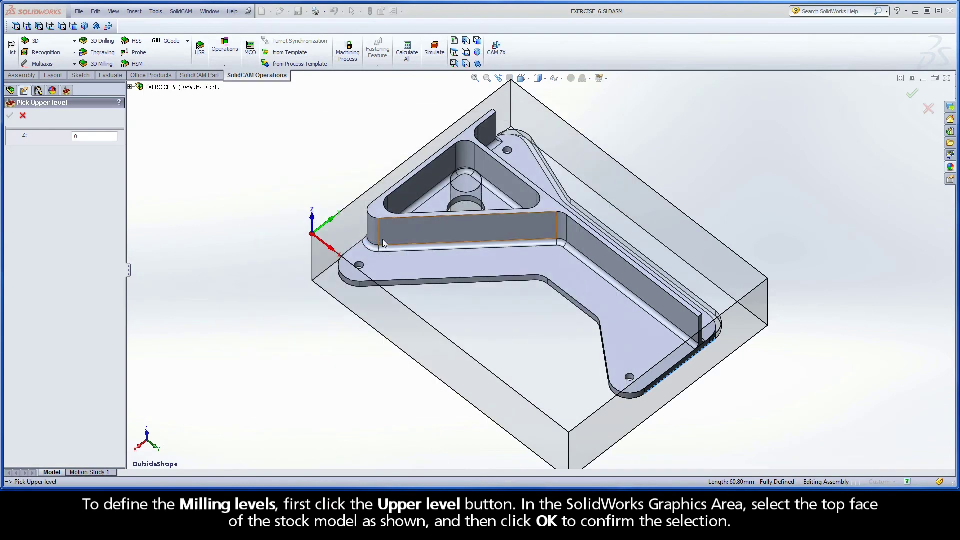
pyautogui.click(333, 234)
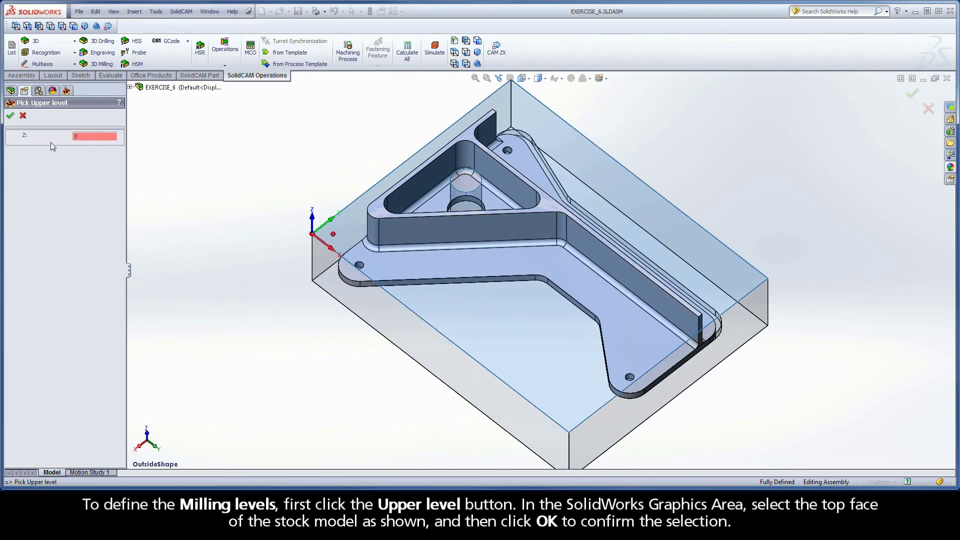
pyautogui.click(10, 117)
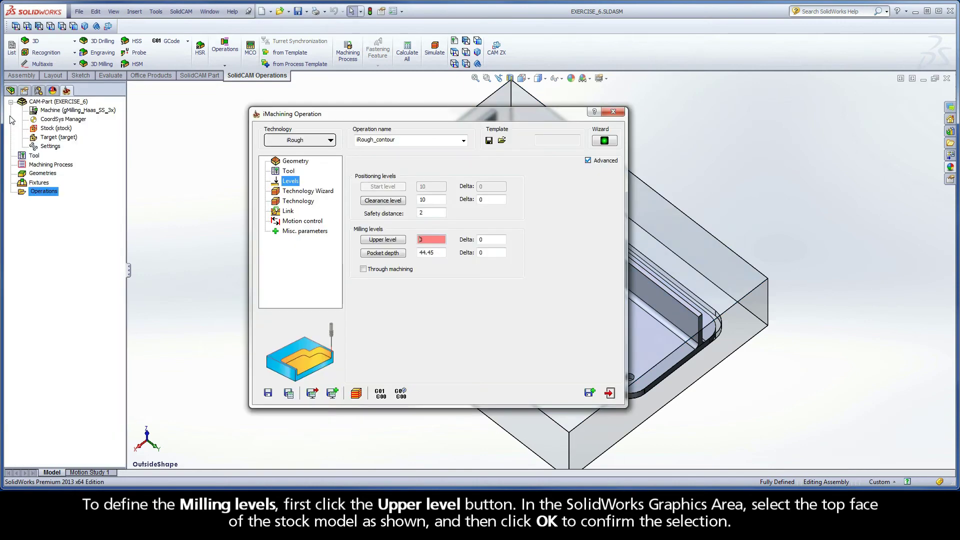
# Step: Define the pocket depth from the target model's bottom edge and set its delta to -0.76 mm
pyautogui.click(383, 254)
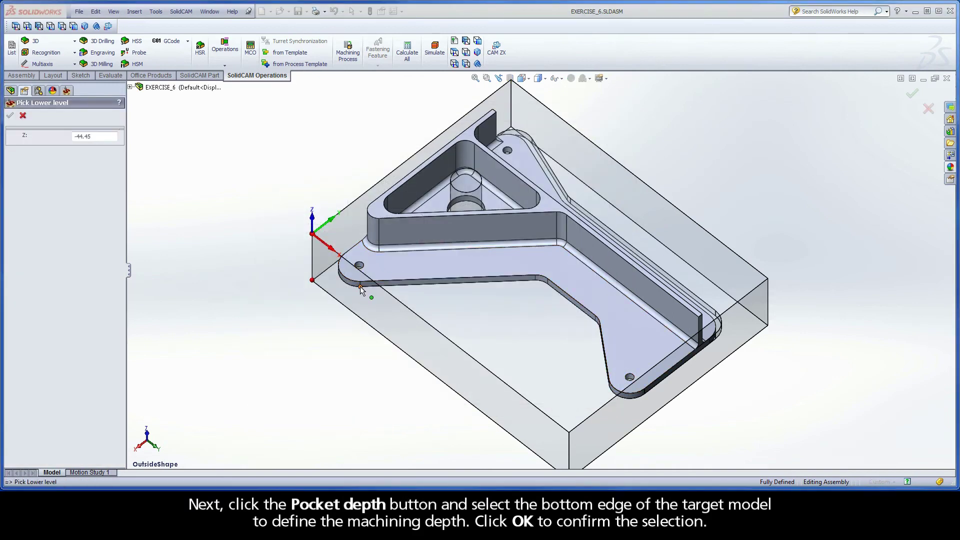
pyautogui.click(361, 287)
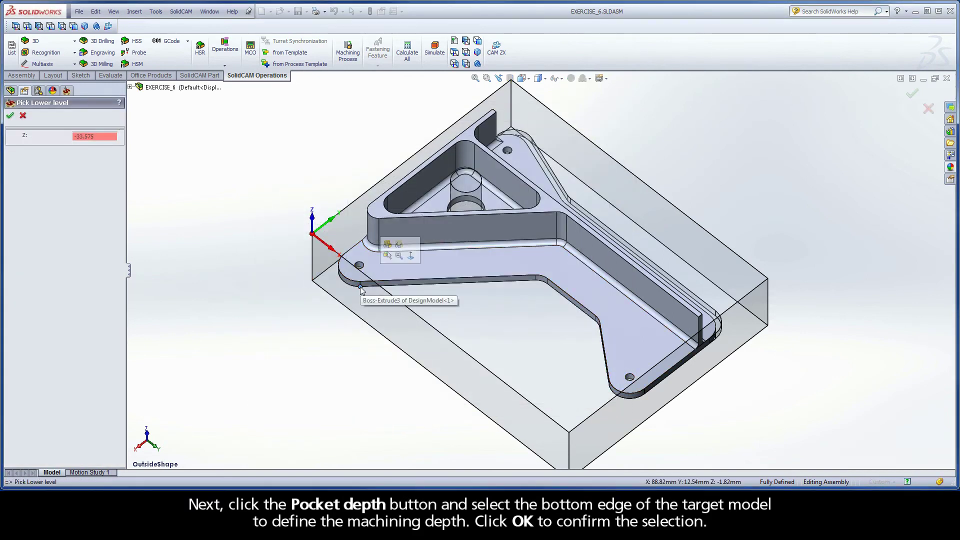
pyautogui.click(10, 116)
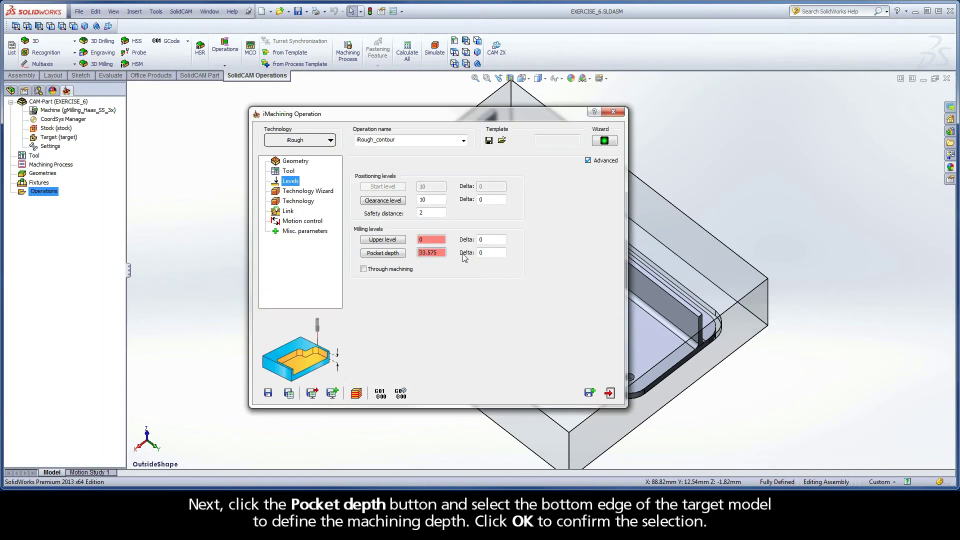
pyautogui.doubleClick(487, 253)
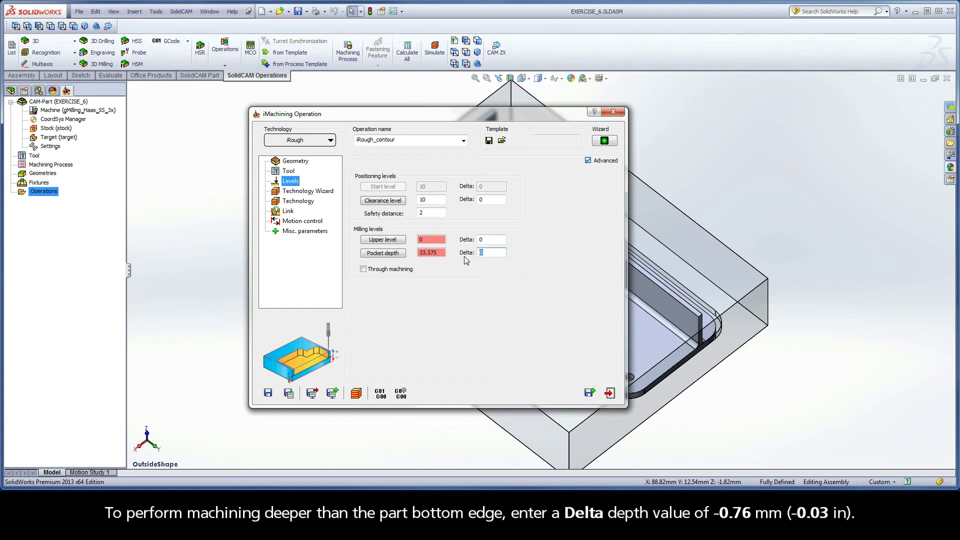
pyautogui.write('-0.')
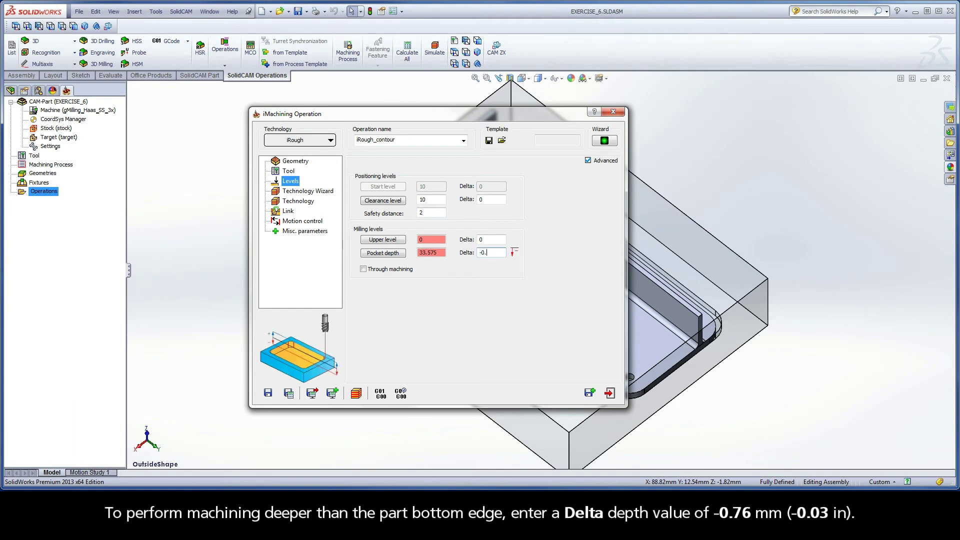
pyautogui.write('76')
# Step: Review the Technology Wizard's output cutting data in View 1 and View 2
pyautogui.click(307, 192)
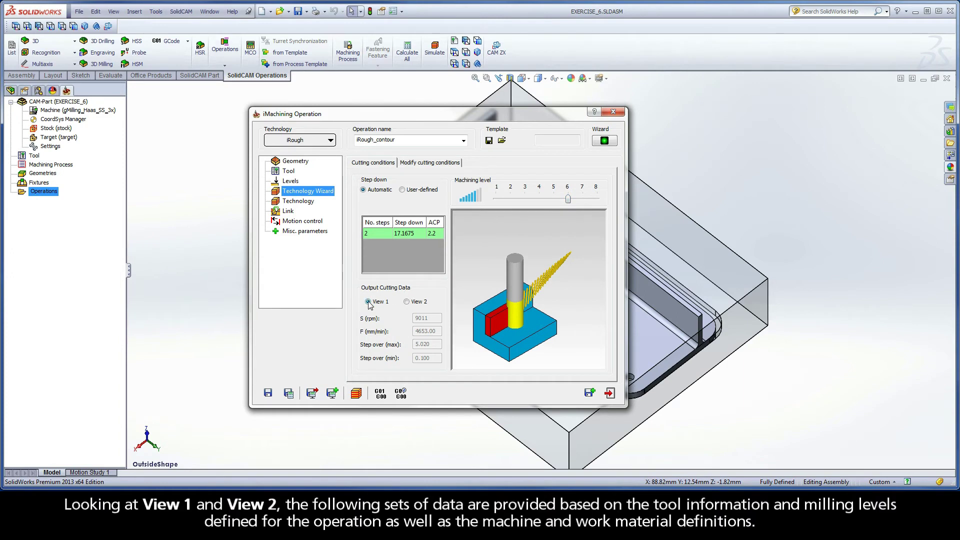
pyautogui.click(406, 302)
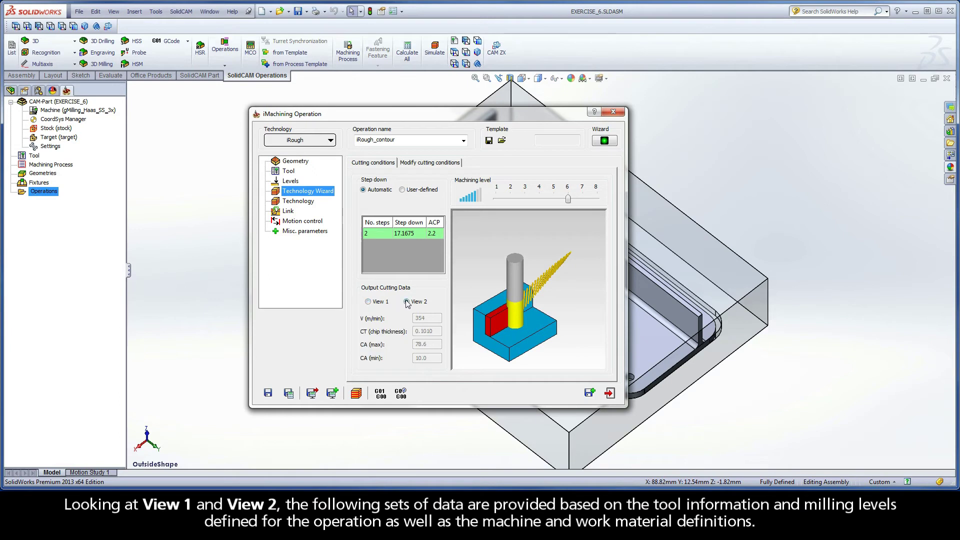
pyautogui.click(368, 302)
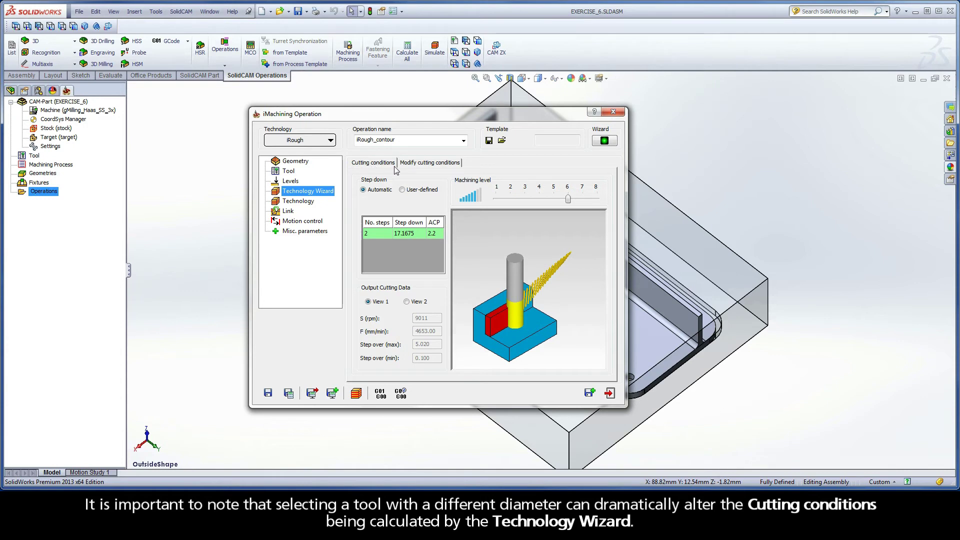
# Step: Check the topology and helical angle of tool number 1, the 16 mm end mill, and assign it to the operation, accepting the parameter recalculation
pyautogui.click(290, 172)
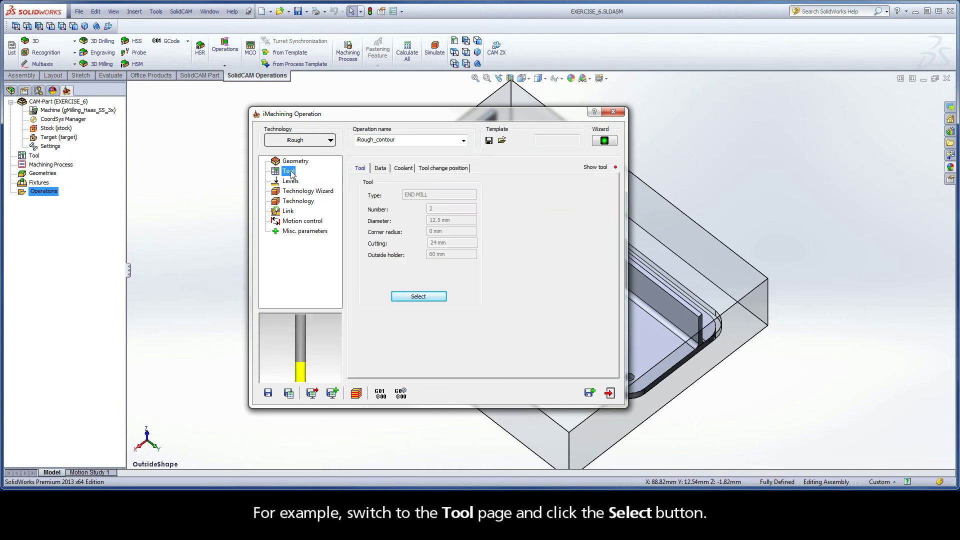
pyautogui.click(418, 297)
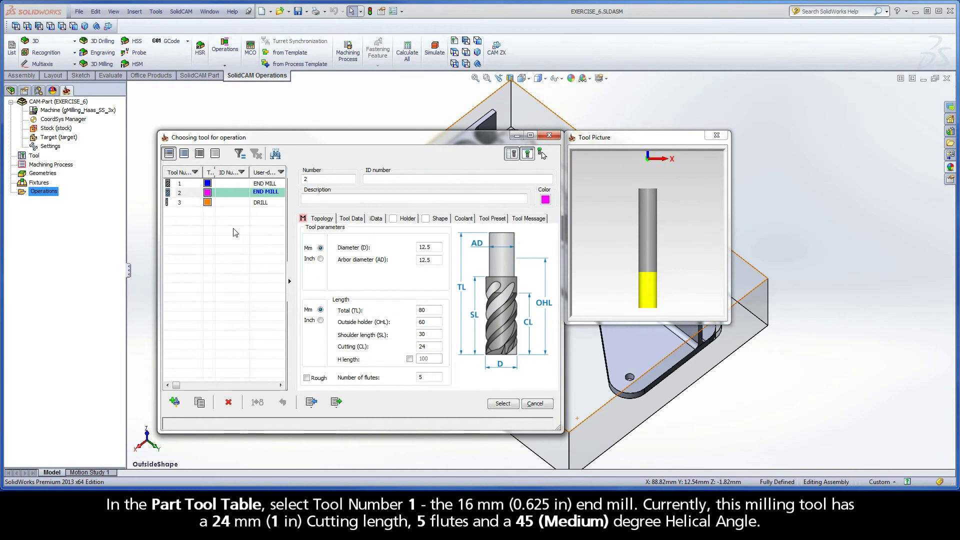
pyautogui.click(183, 187)
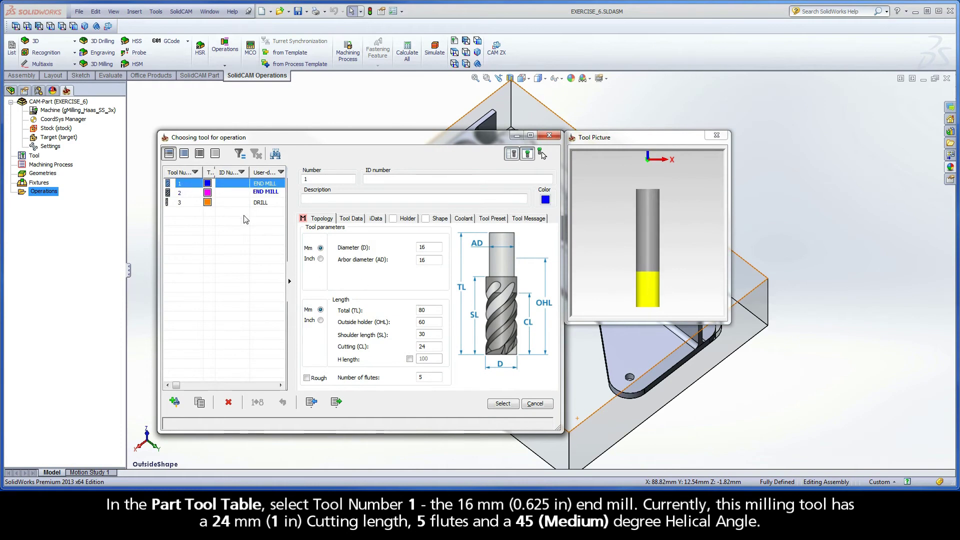
pyautogui.click(424, 249)
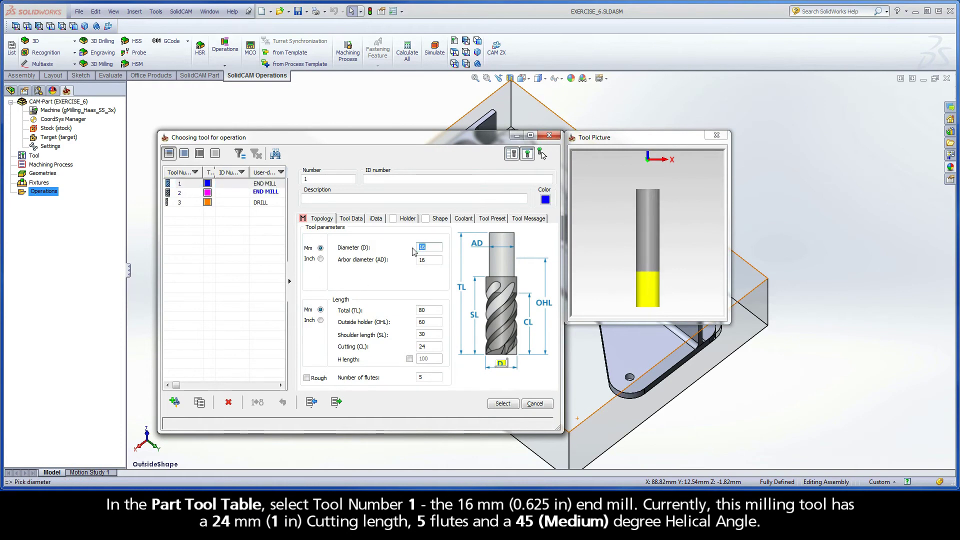
pyautogui.click(423, 347)
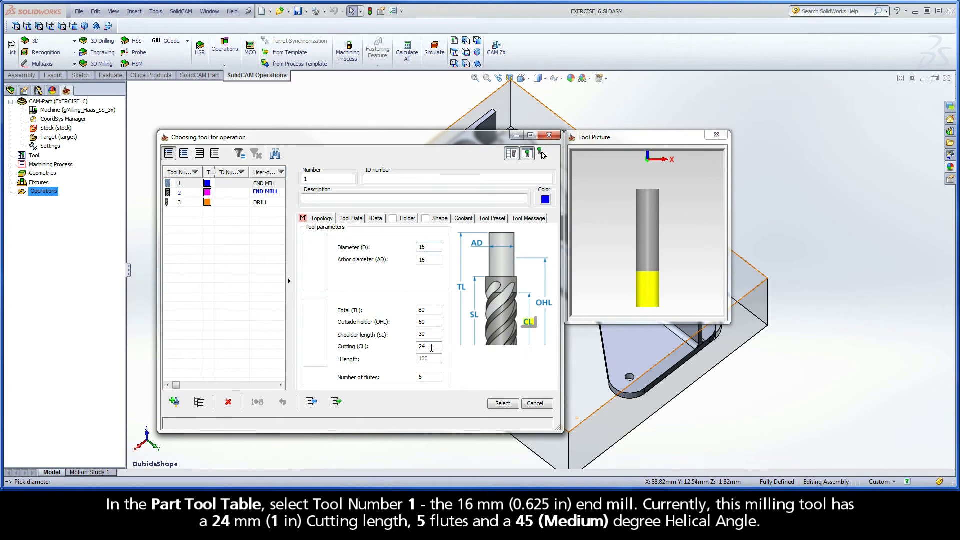
pyautogui.click(418, 378)
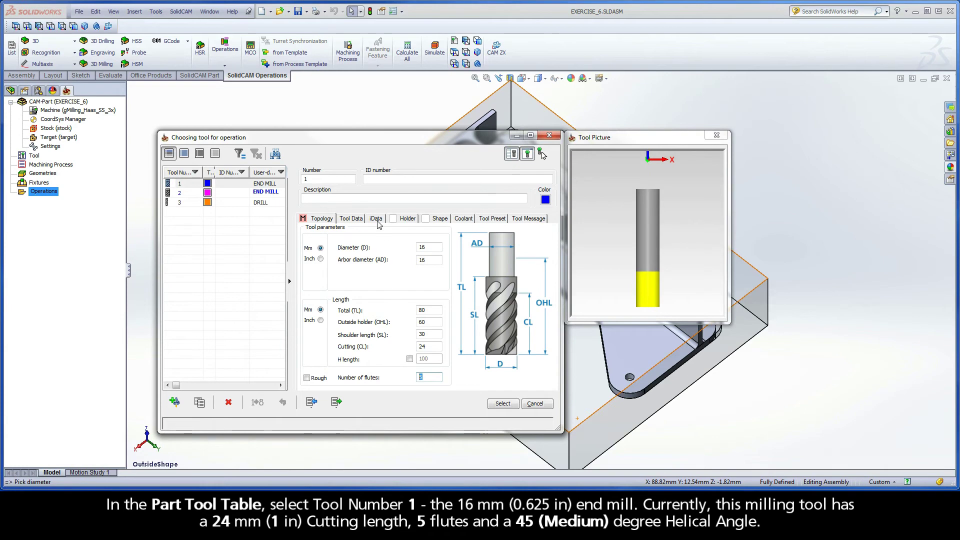
pyautogui.click(376, 218)
pyautogui.click(470, 272)
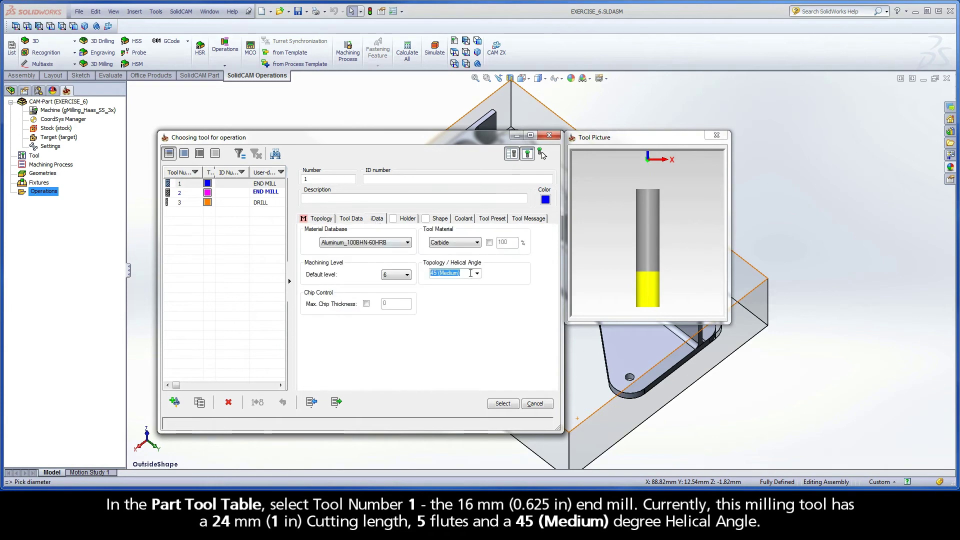
pyautogui.click(505, 405)
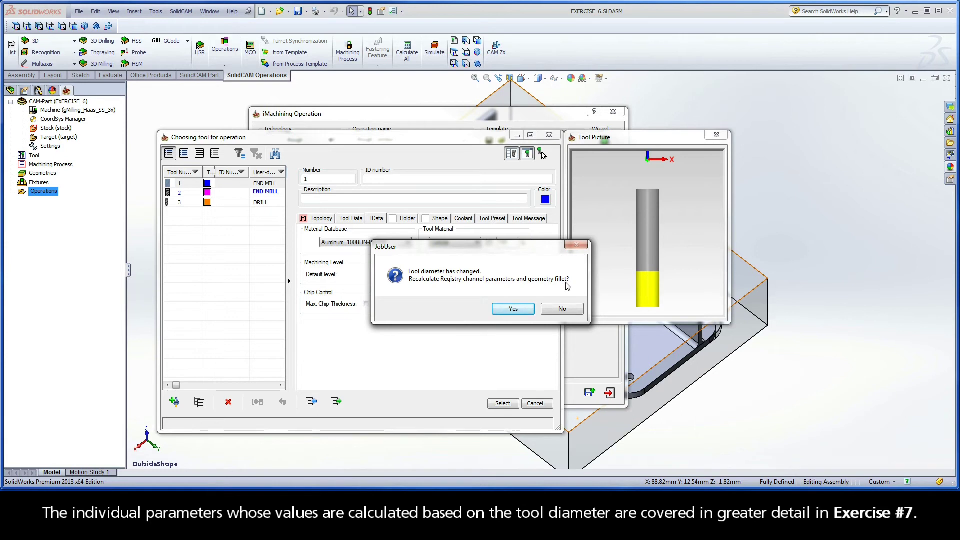
pyautogui.click(513, 310)
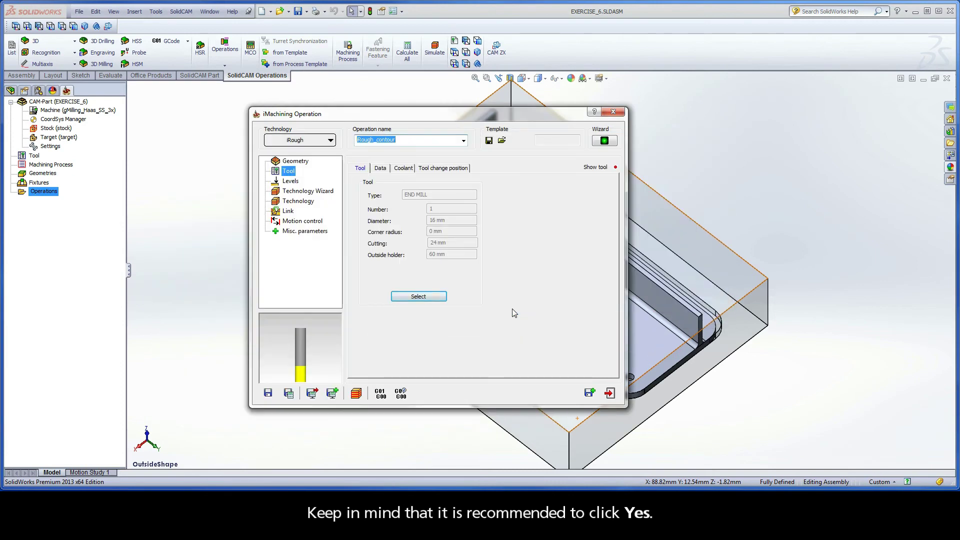
# Step: Review the Technology Wizard's output cutting data for the 16 mm end mill in View 1 and View 2
pyautogui.click(307, 194)
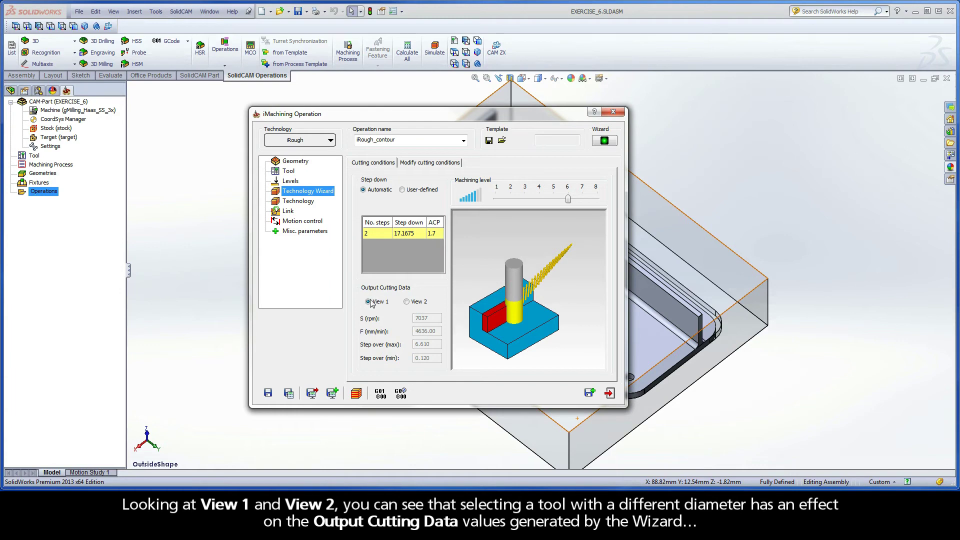
pyautogui.click(406, 301)
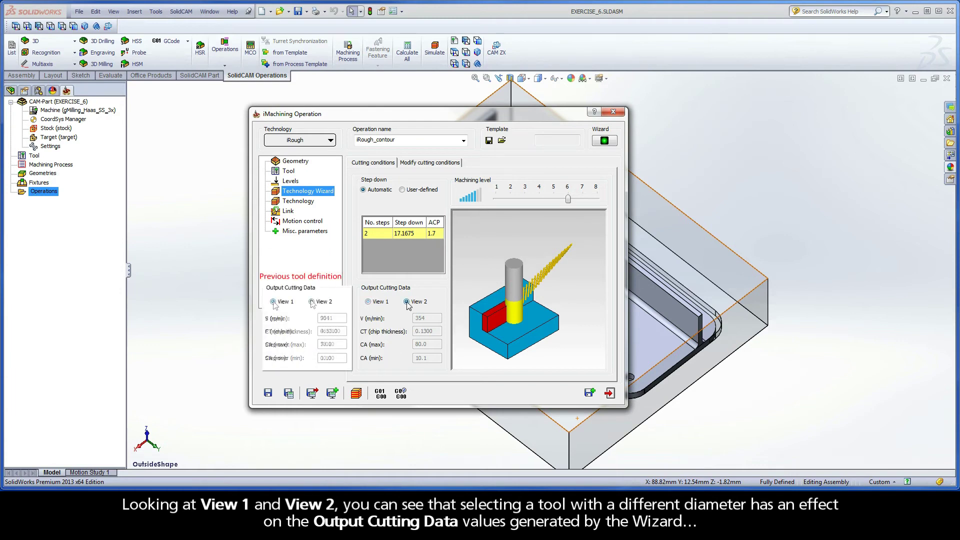
pyautogui.click(368, 302)
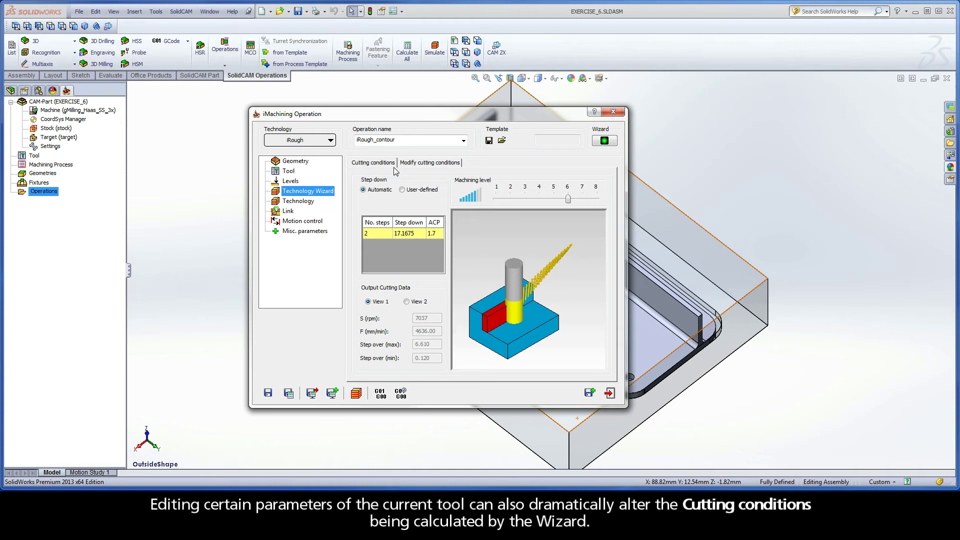
# Step: Set the 16 mm end mill's total length to 90 mm, shoulder length to 40 mm and cutting length to 35 mm
pyautogui.click(291, 174)
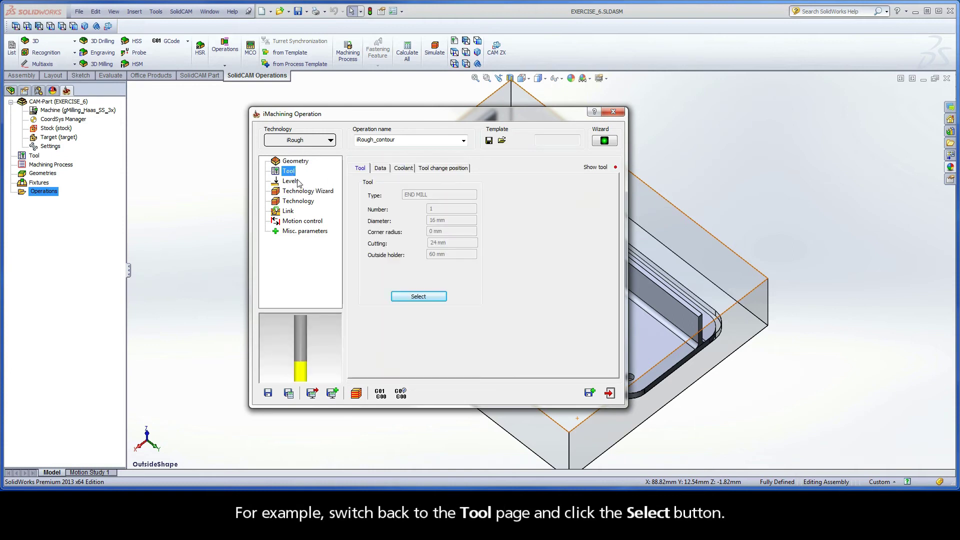
pyautogui.click(418, 296)
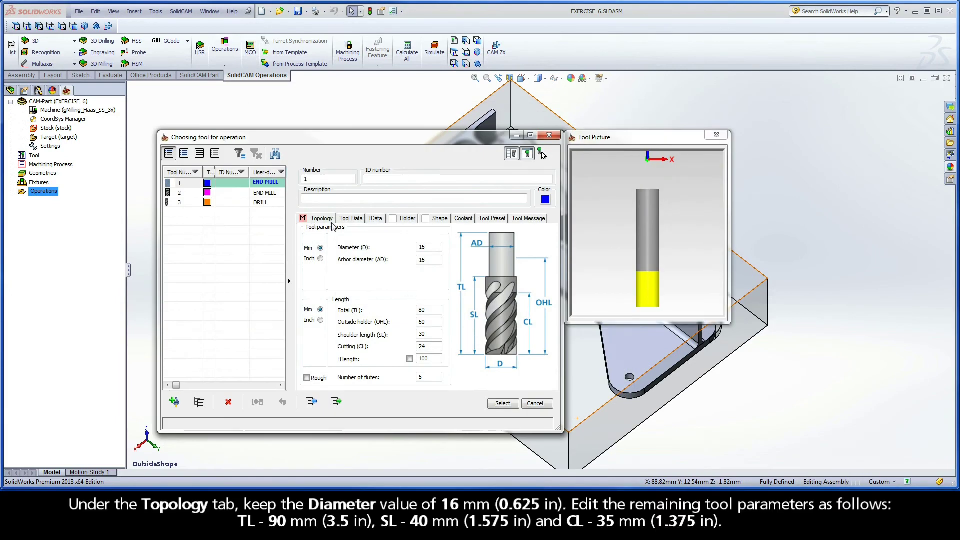
pyautogui.click(428, 248)
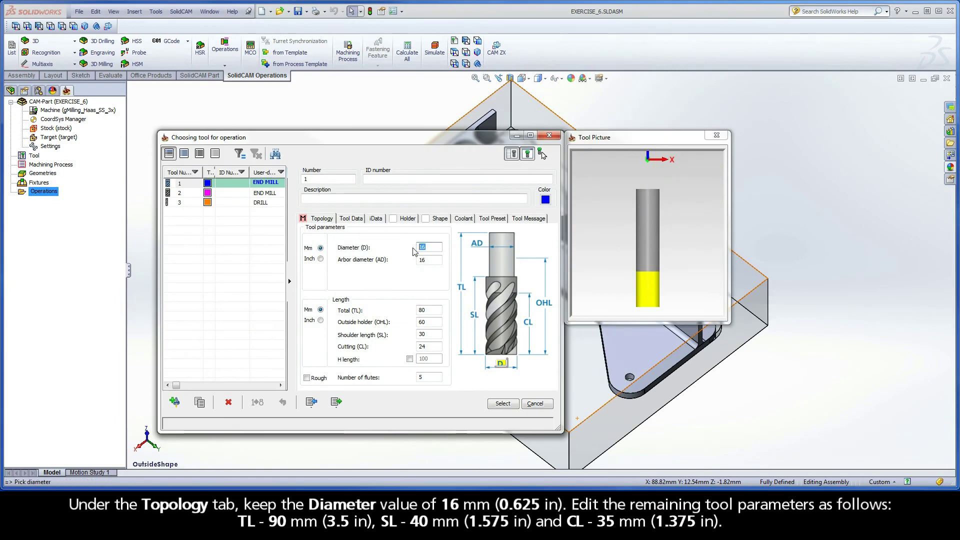
pyautogui.click(430, 311)
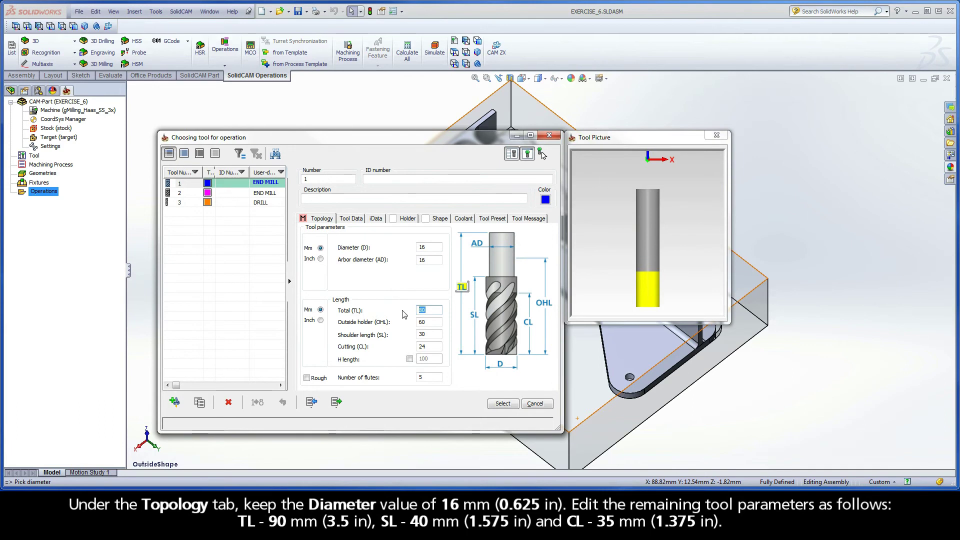
pyautogui.write('90')
pyautogui.doubleClick(418, 335)
pyautogui.write('40')
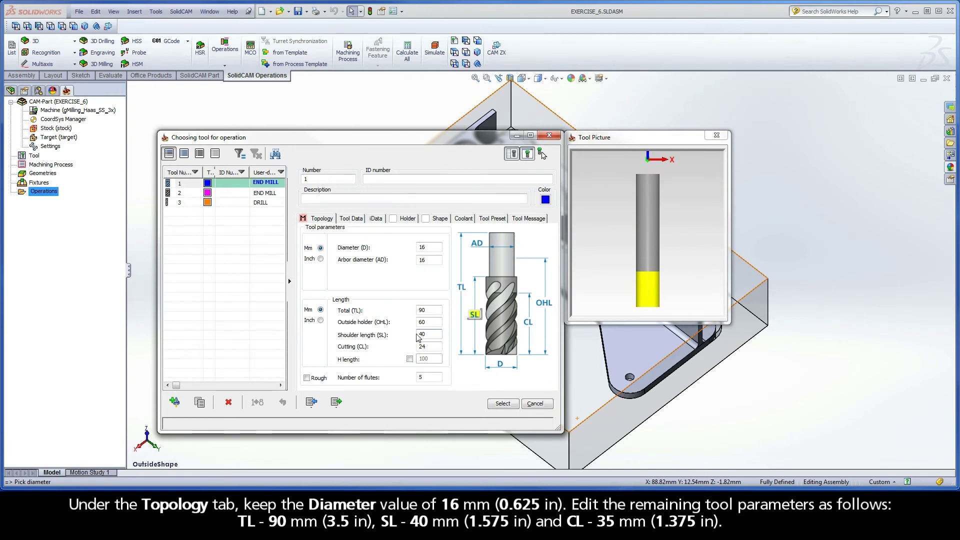
pyautogui.doubleClick(423, 346)
pyautogui.write('3')
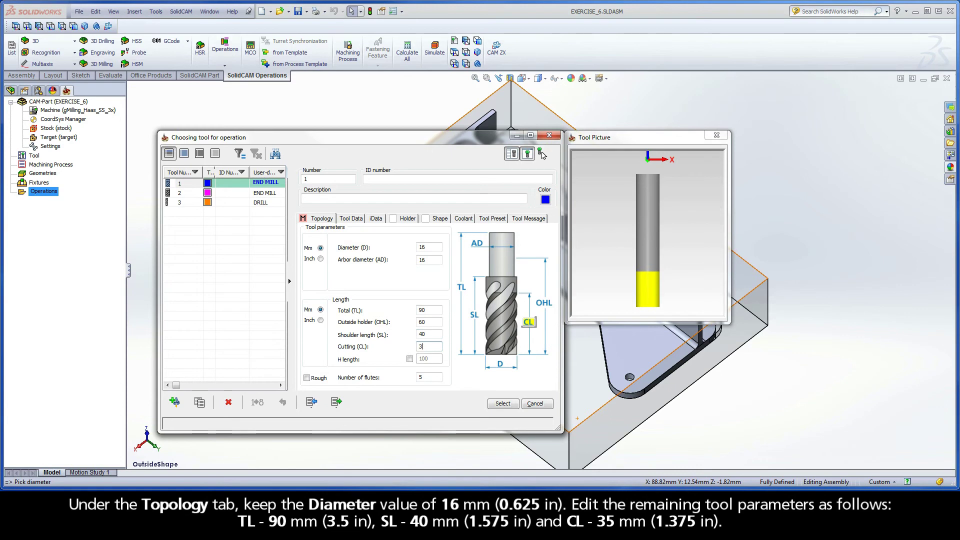
pyautogui.write('5')
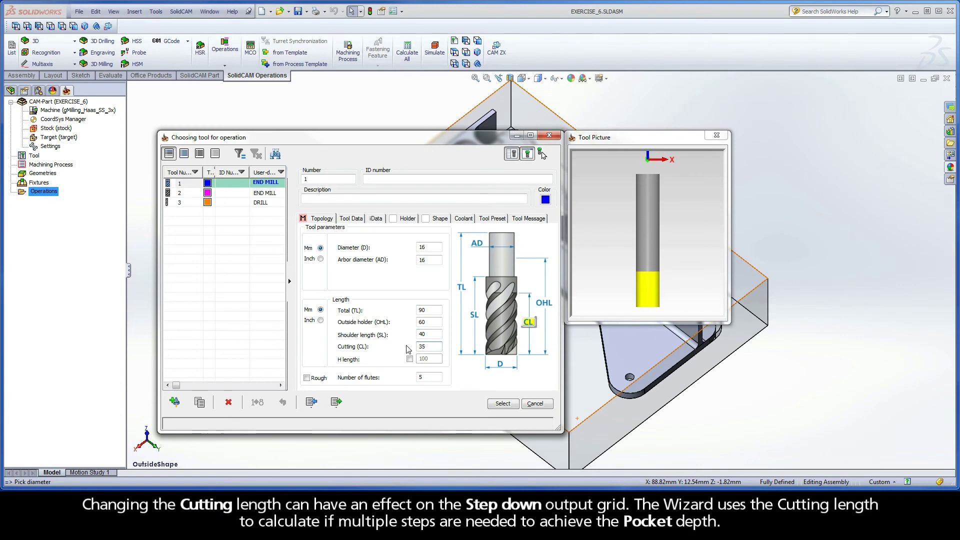
pyautogui.moveTo(427, 347); pyautogui.dragTo(409, 350)
# Step: Set the 16 mm end mill's number of flutes to 6
pyautogui.doubleClick(419, 377)
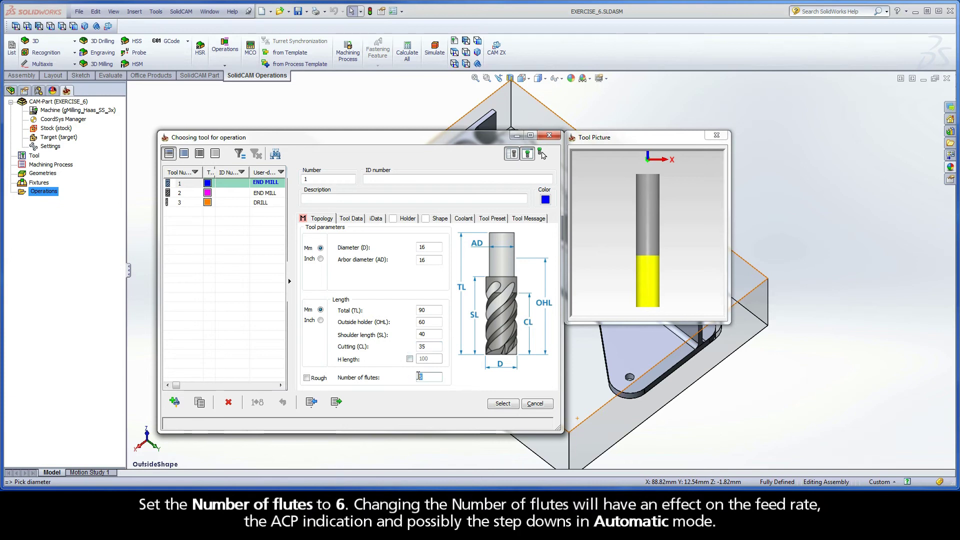
pyautogui.write('6')
pyautogui.hotkey('ctrl', 'z')
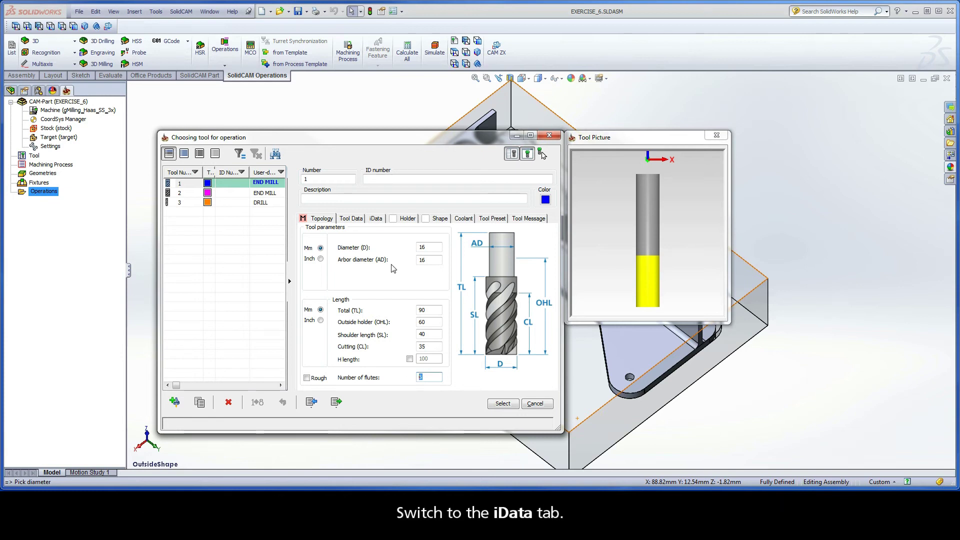
# Step: Set the tool's iData to Premium Carbide, default machining level 8 and helical angle 60 (High), and assign the edited tool
pyautogui.click(376, 220)
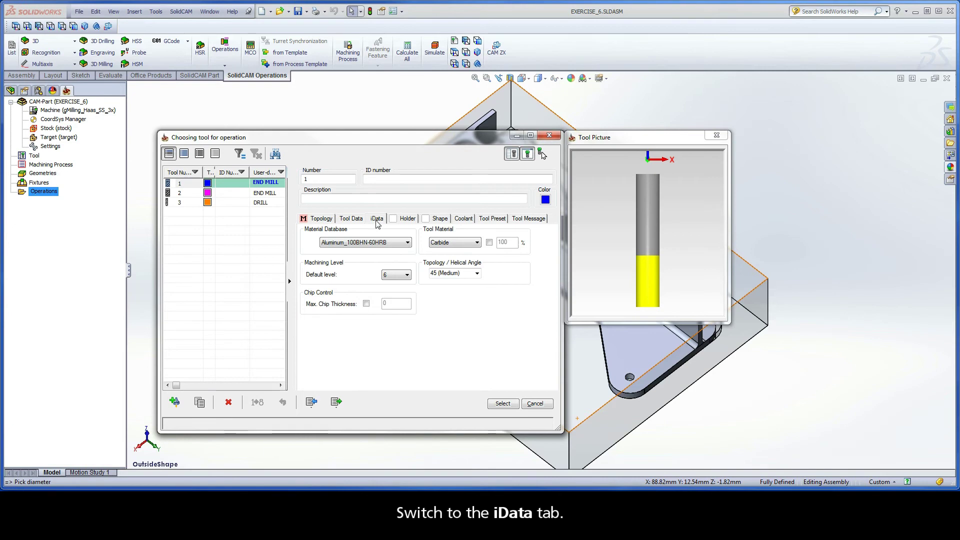
pyautogui.click(457, 243)
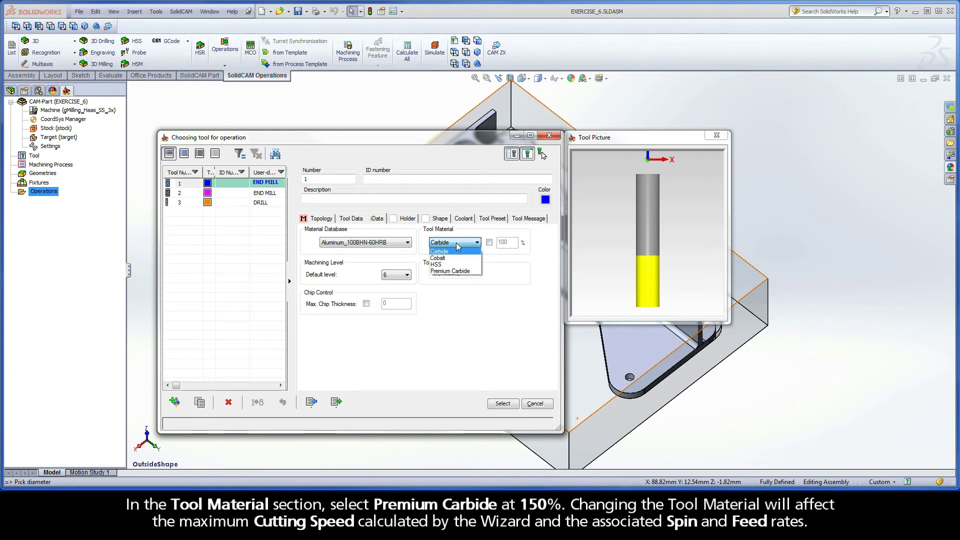
pyautogui.click(455, 271)
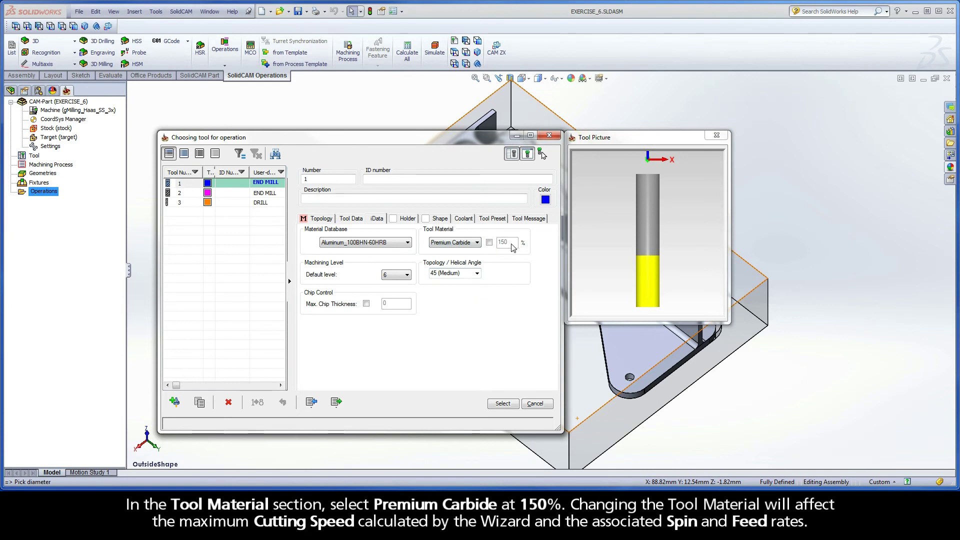
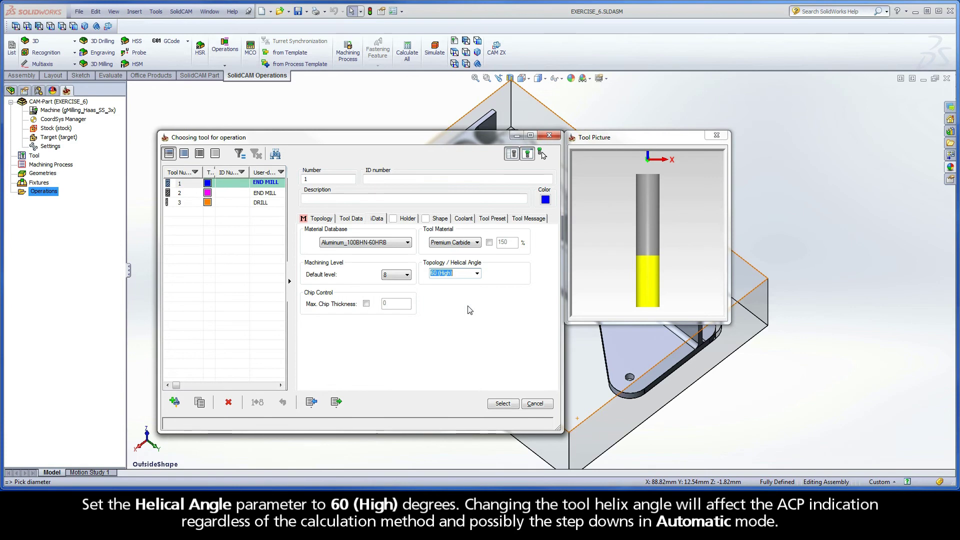
pyautogui.click(503, 405)
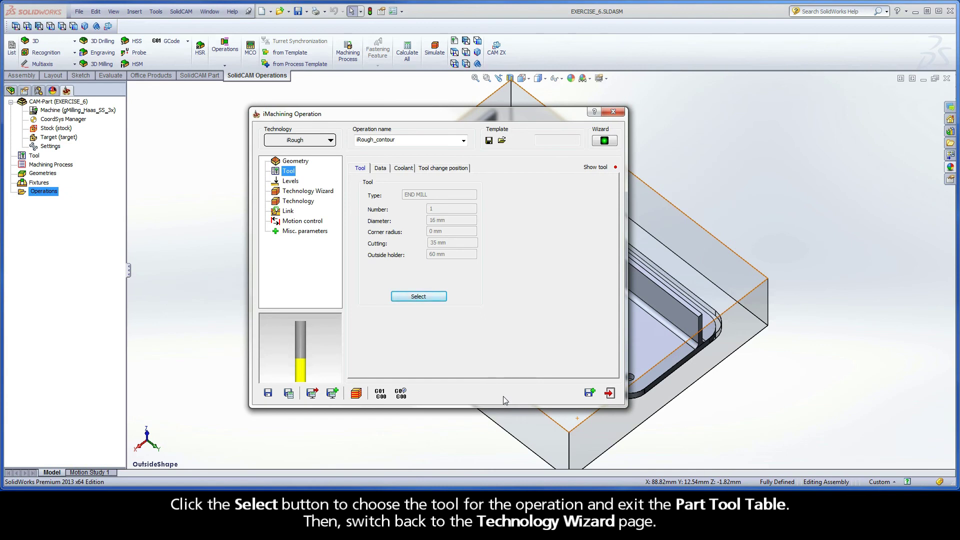
# Step: Reduce the Technology Wizard's machining level to 6 and compare the output cutting data in View 1 and View 2
pyautogui.click(305, 191)
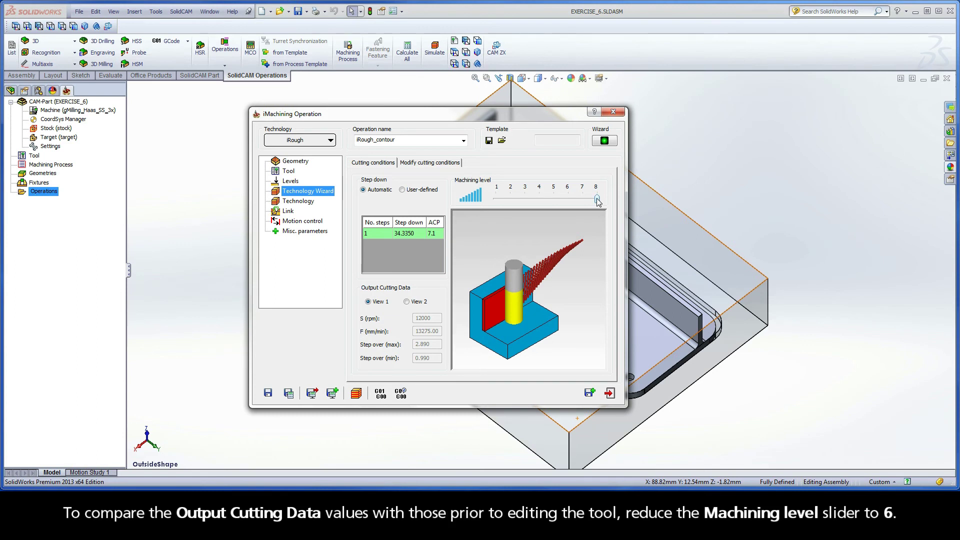
pyautogui.moveTo(597, 199); pyautogui.dragTo(569, 199)
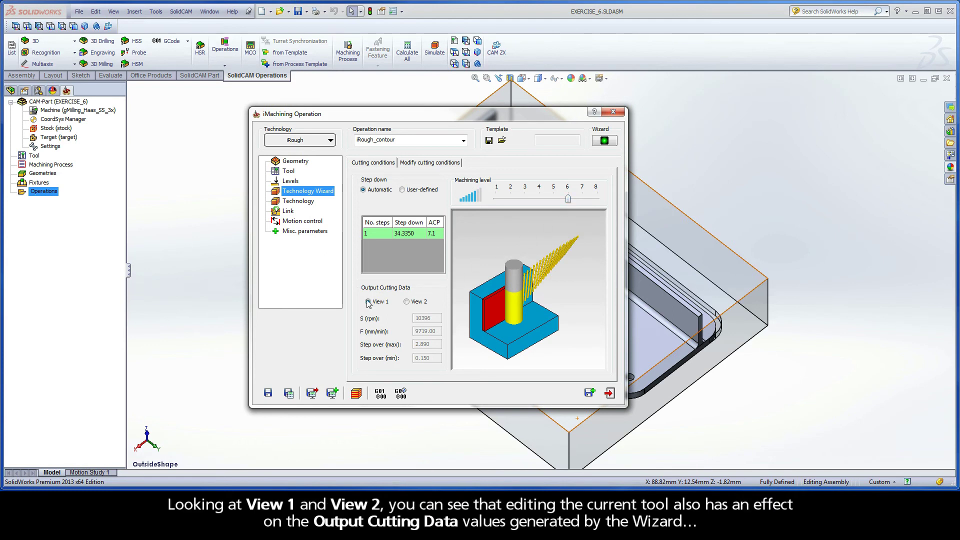
pyautogui.click(407, 301)
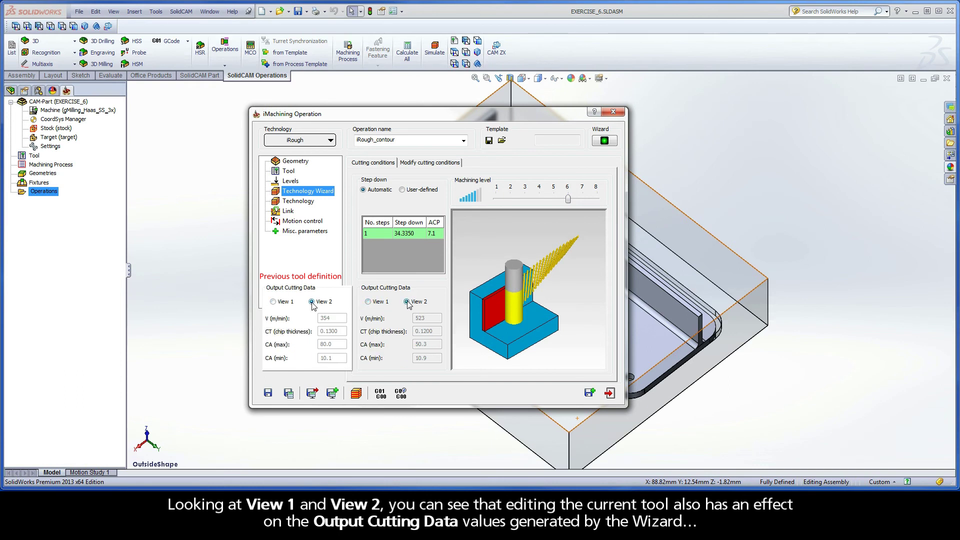
pyautogui.click(368, 303)
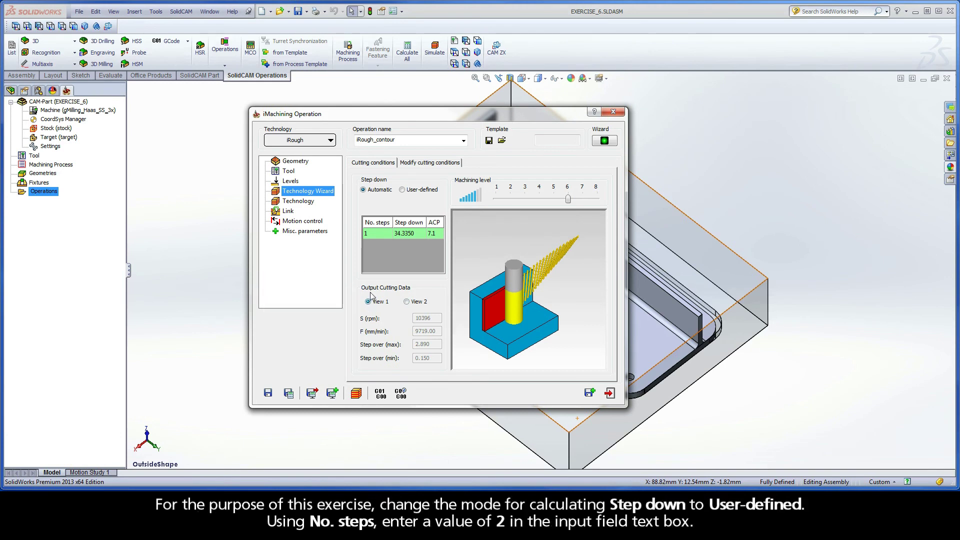
# Step: Change the step down calculation to User-defined and set the number of steps to 2
pyautogui.click(403, 190)
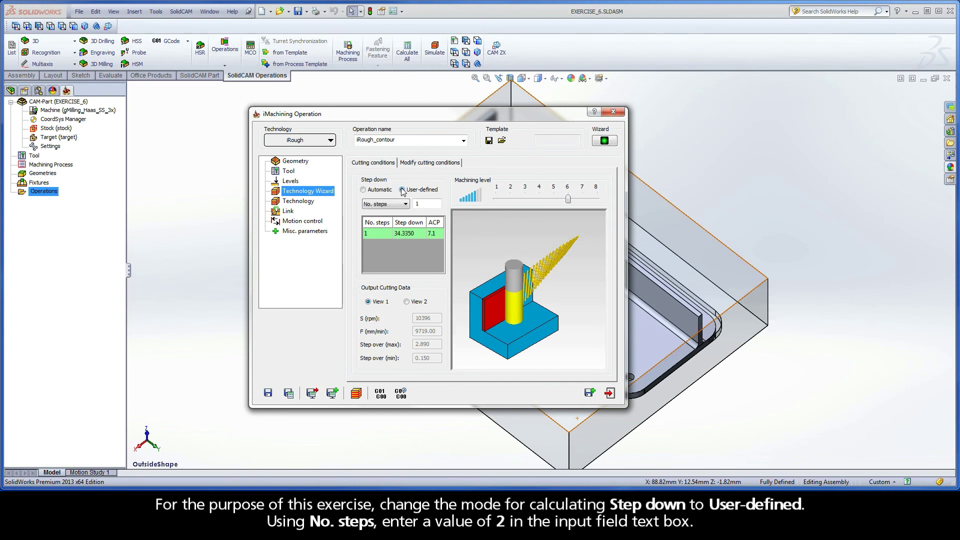
pyautogui.doubleClick(427, 204)
pyautogui.write('2')
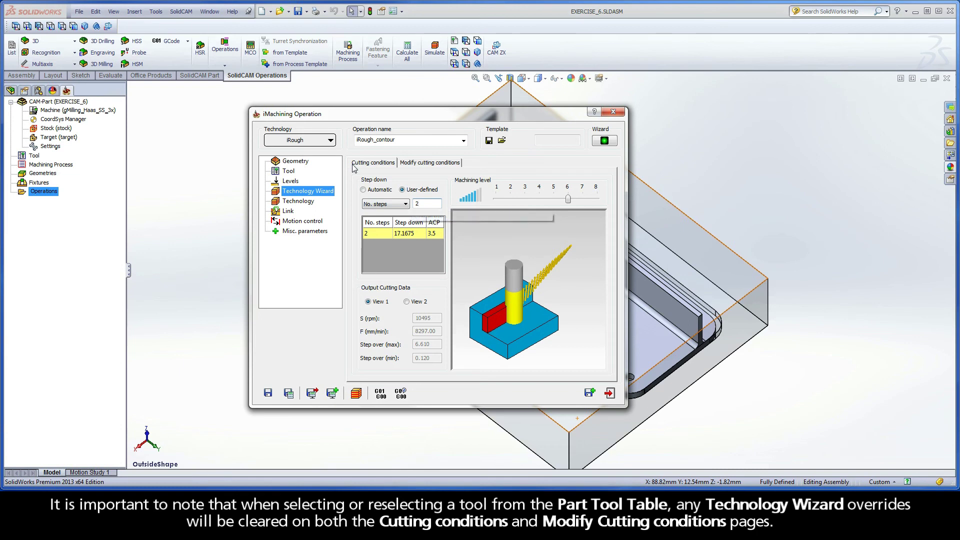
# Step: Reselect the same 16 mm end mill from the Part Tool Table to reset the Technology Wizard overrides, and return to the wizard's cutting conditions
pyautogui.click(402, 166)
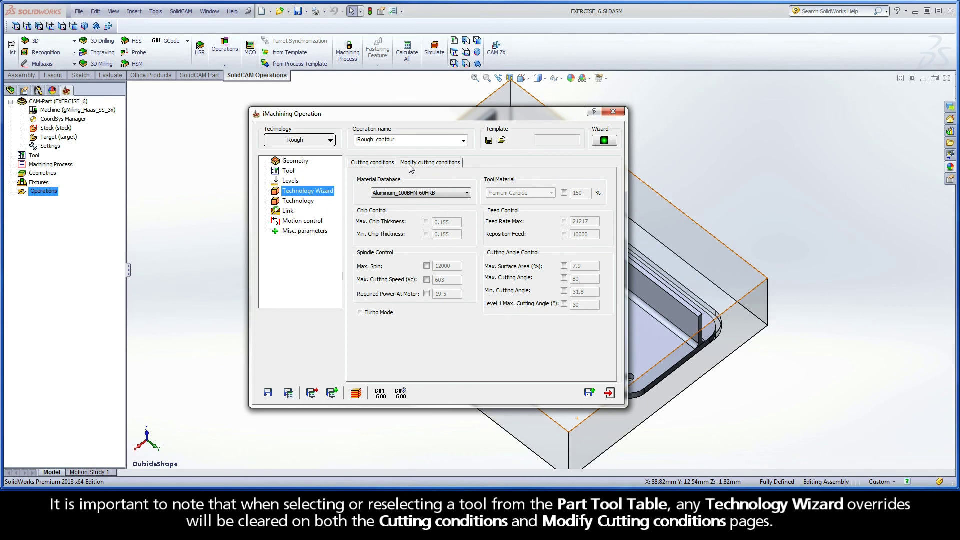
pyautogui.click(373, 166)
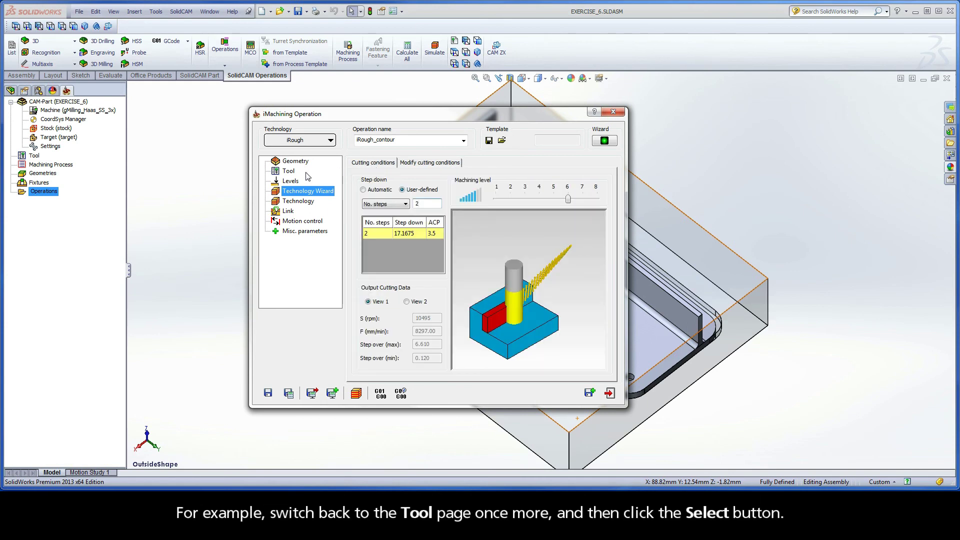
pyautogui.click(290, 172)
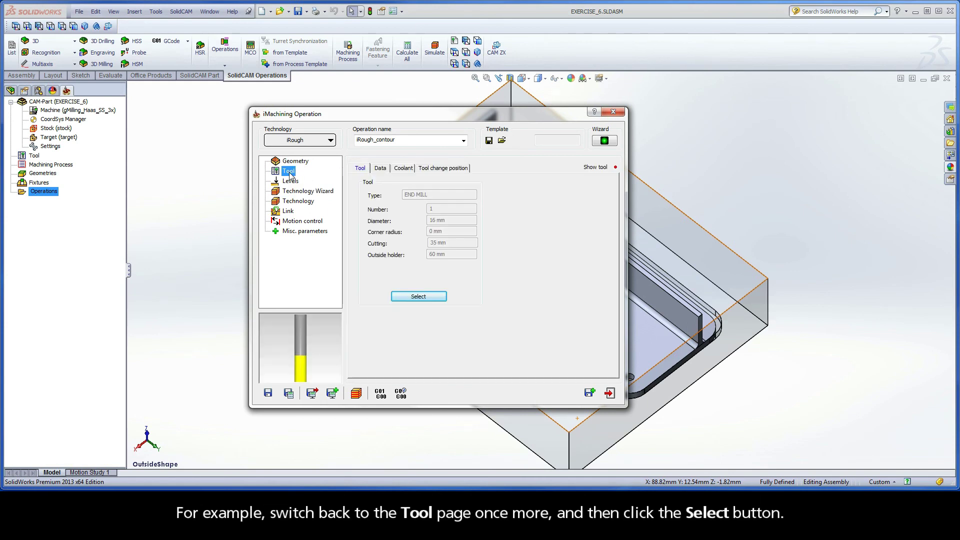
pyautogui.click(418, 297)
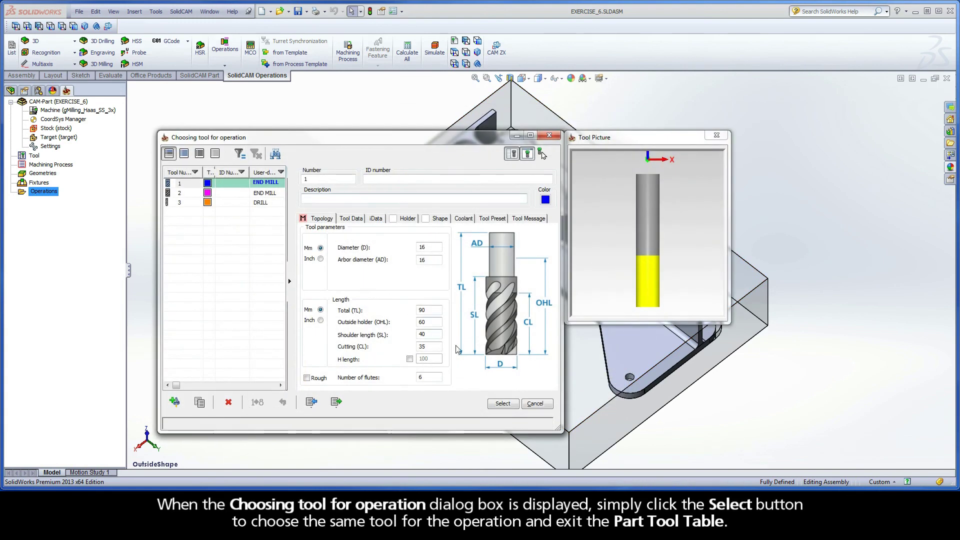
pyautogui.click(504, 404)
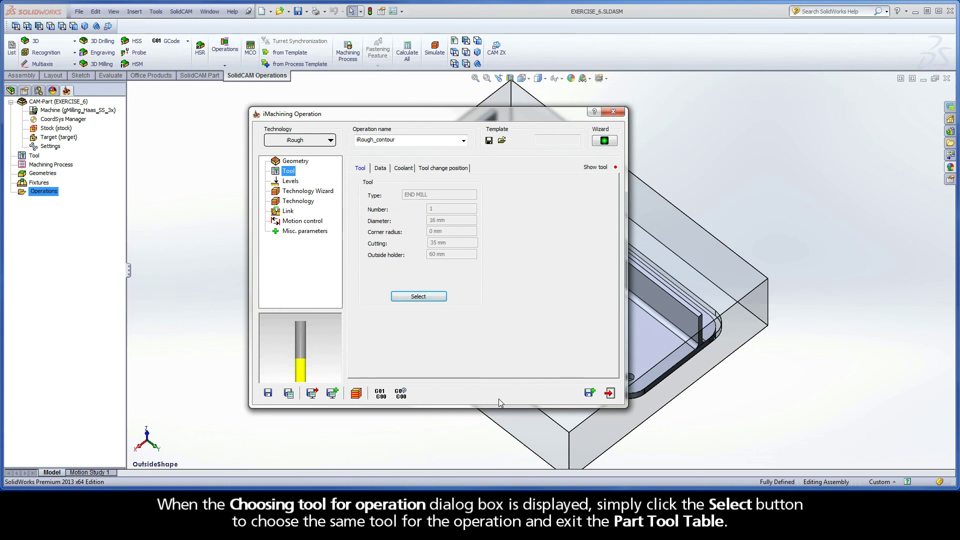
pyautogui.click(302, 192)
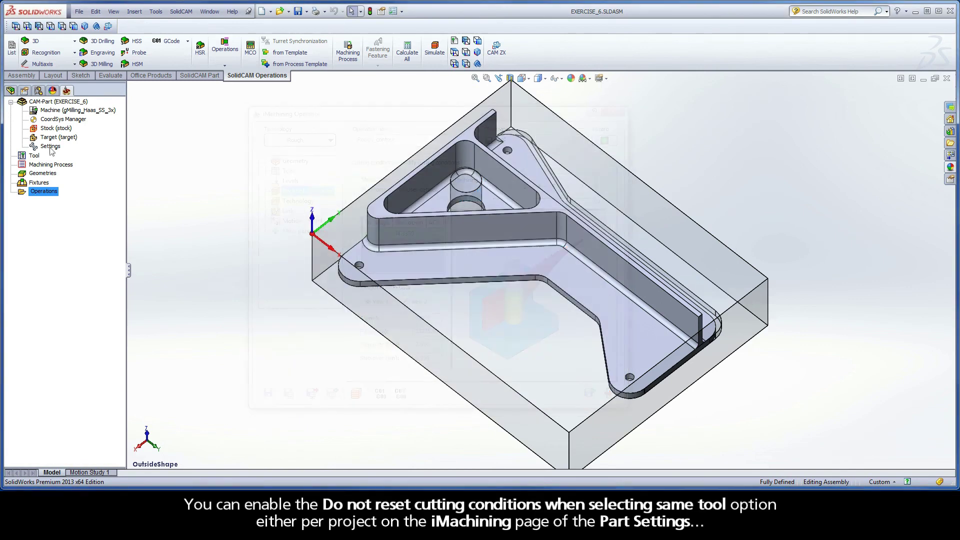
# Step: Enable "Do not reset cutting conditions when selecting same tool" in the iMachining section of the Part Settings
pyautogui.doubleClick(50, 147)
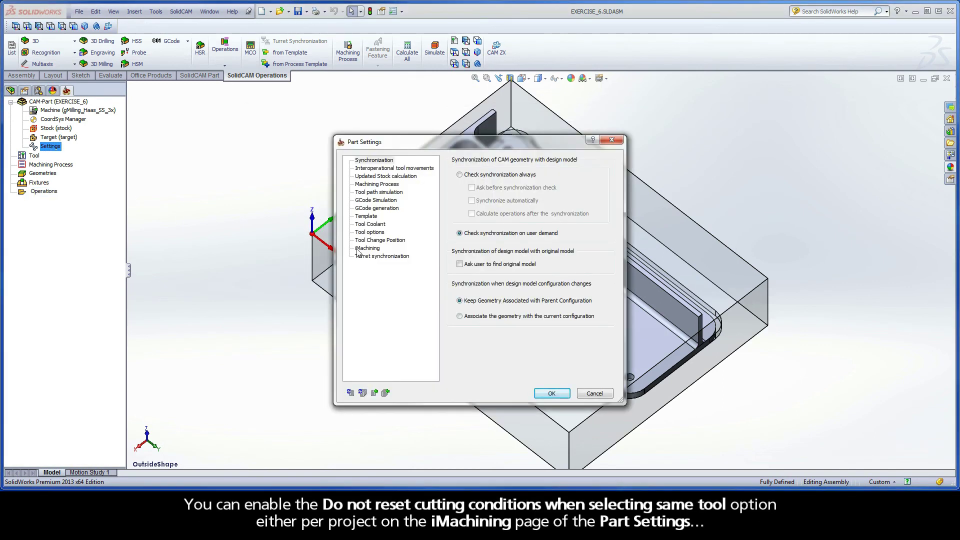
pyautogui.click(376, 249)
pyautogui.click(462, 191)
pyautogui.click(551, 394)
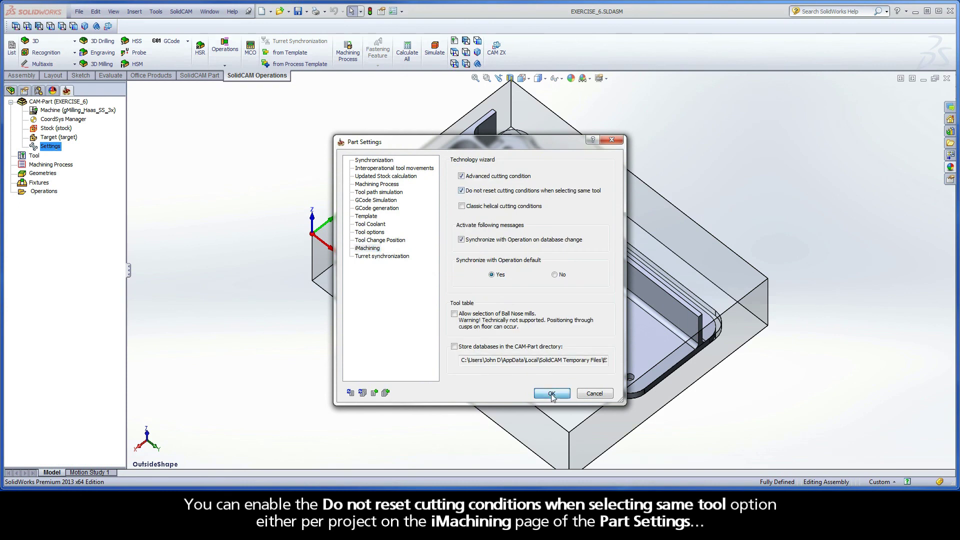
# Step: Enable "Do not reset cutting conditions when selecting same tool" globally in the iMachining section of the SolidCAM Settings
pyautogui.click(181, 12)
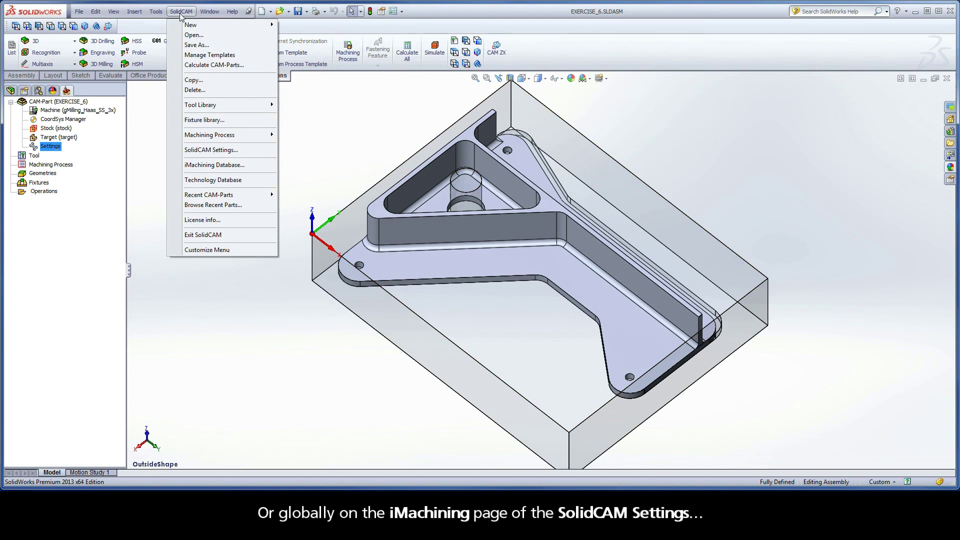
pyautogui.click(183, 150)
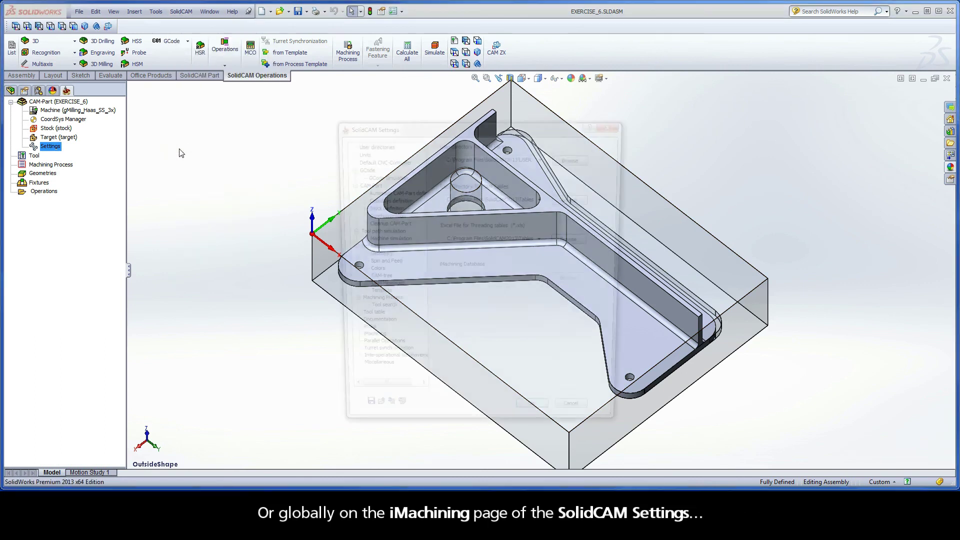
pyautogui.click(361, 344)
pyautogui.click(447, 174)
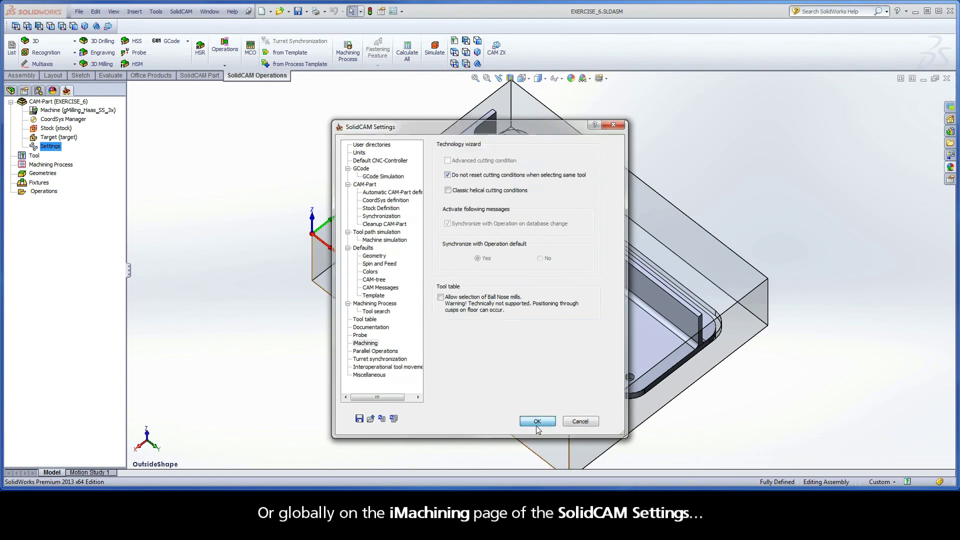
pyautogui.click(538, 423)
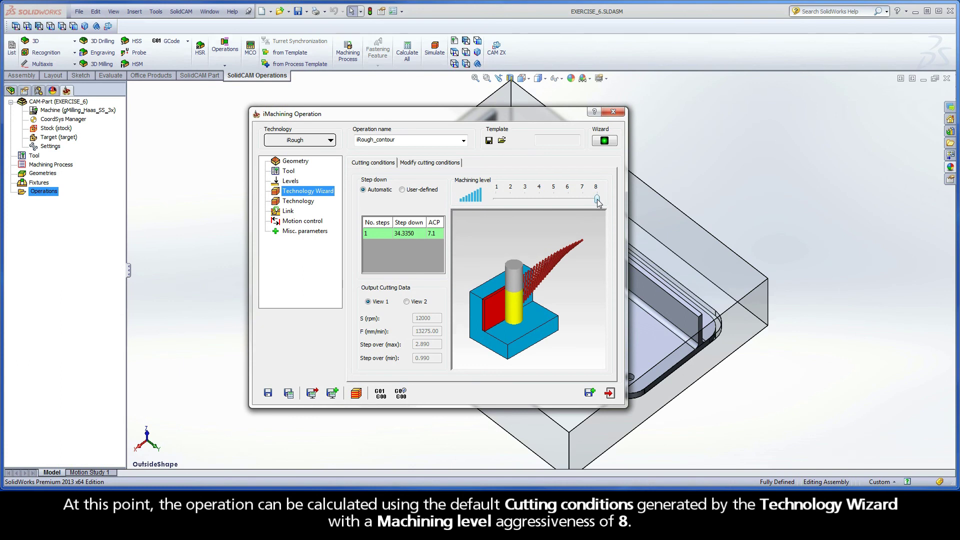
# Step: Rename the roughing operation iRough_OutsideShape, then save and calculate it
pyautogui.doubleClick(380, 140)
pyautogui.moveTo(406, 140); pyautogui.dragTo(376, 139)
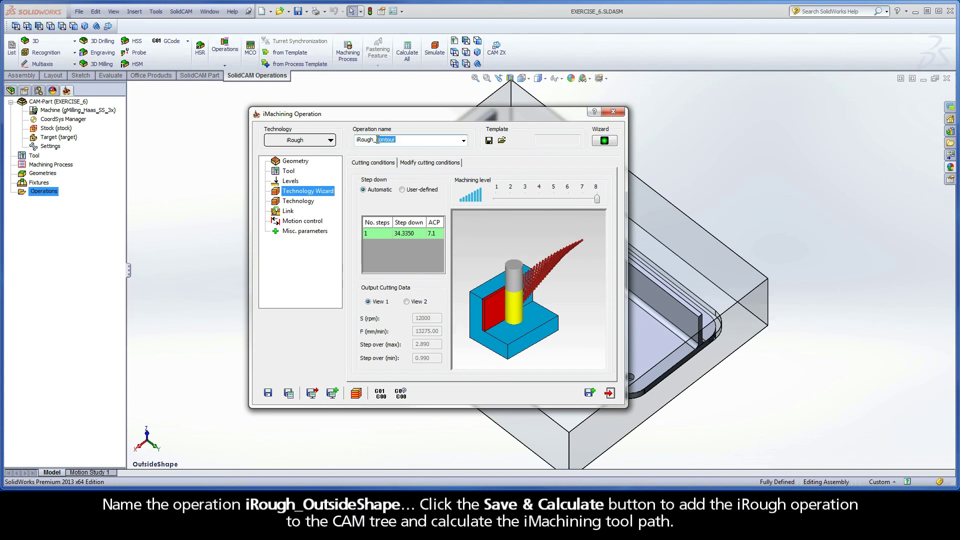
pyautogui.write('OutsideShape')
pyautogui.click(289, 392)
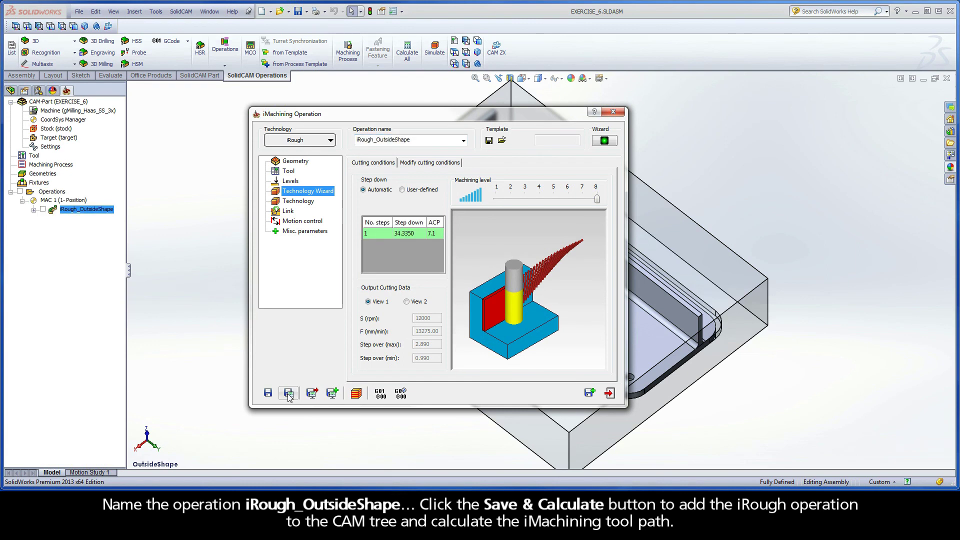
# Step: Simulate the iRough_OutsideShape tool path in Host CAD mode, raising the simulation speed during playback, and exit the simulation
pyautogui.click(356, 394)
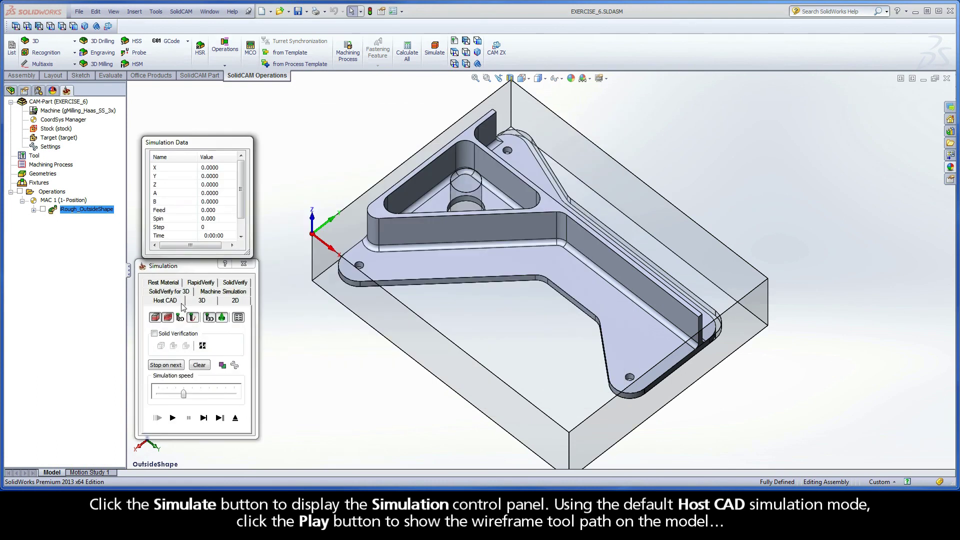
pyautogui.click(172, 418)
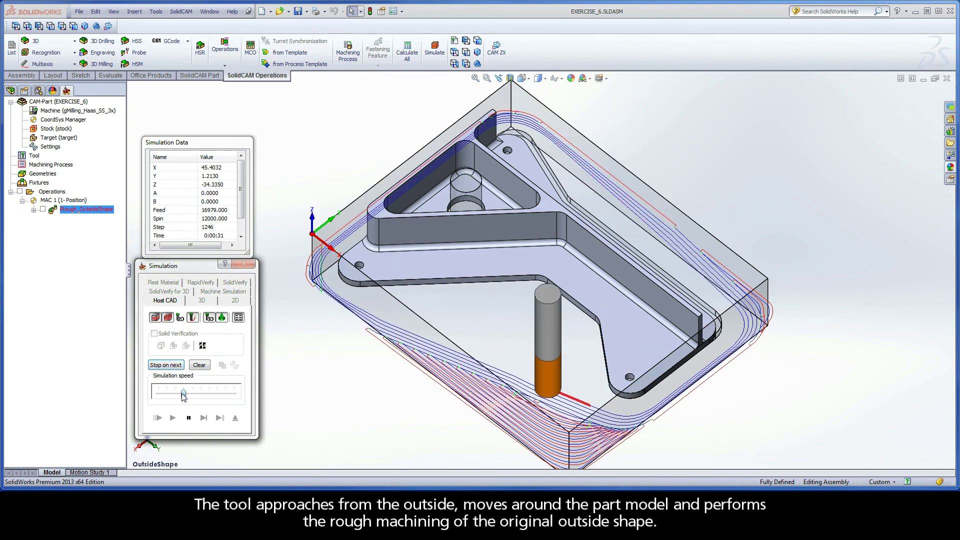
pyautogui.moveTo(182, 394); pyautogui.dragTo(211, 398)
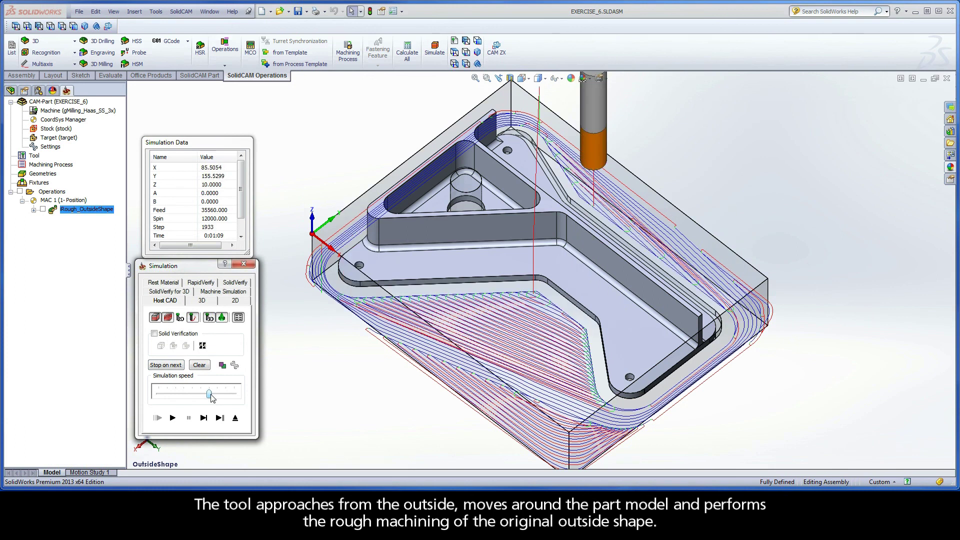
pyautogui.click(236, 420)
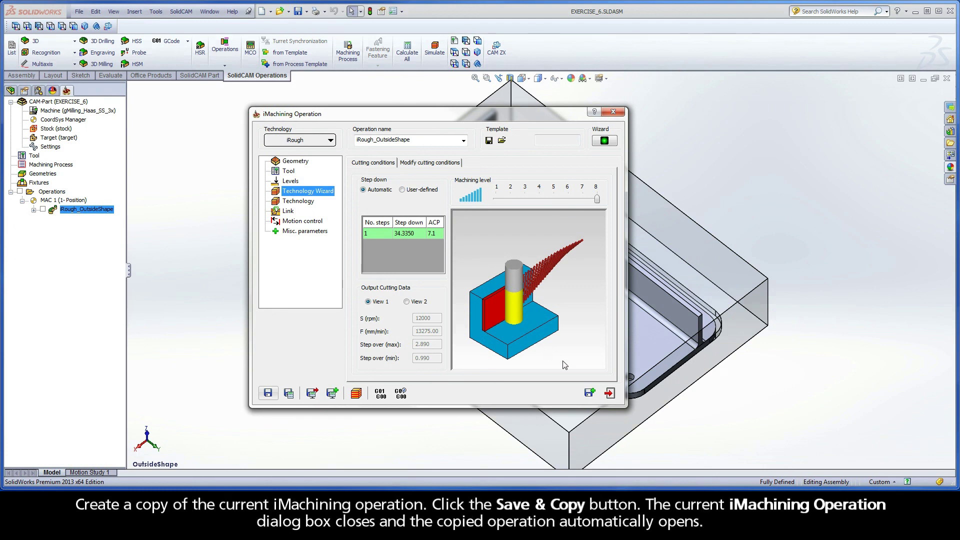
# Step: Save and copy the roughing operation, and change the copy's technology to iFinish
pyautogui.click(590, 394)
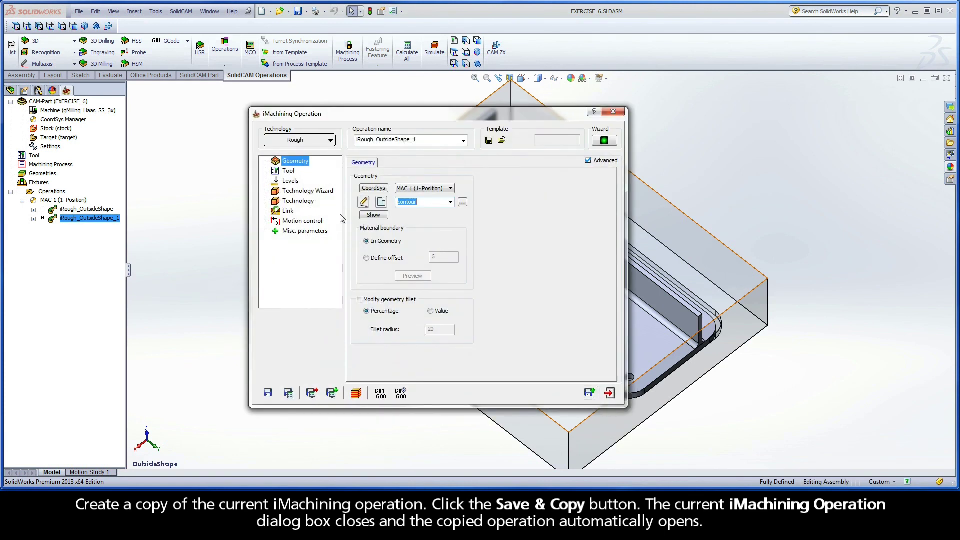
pyautogui.click(310, 140)
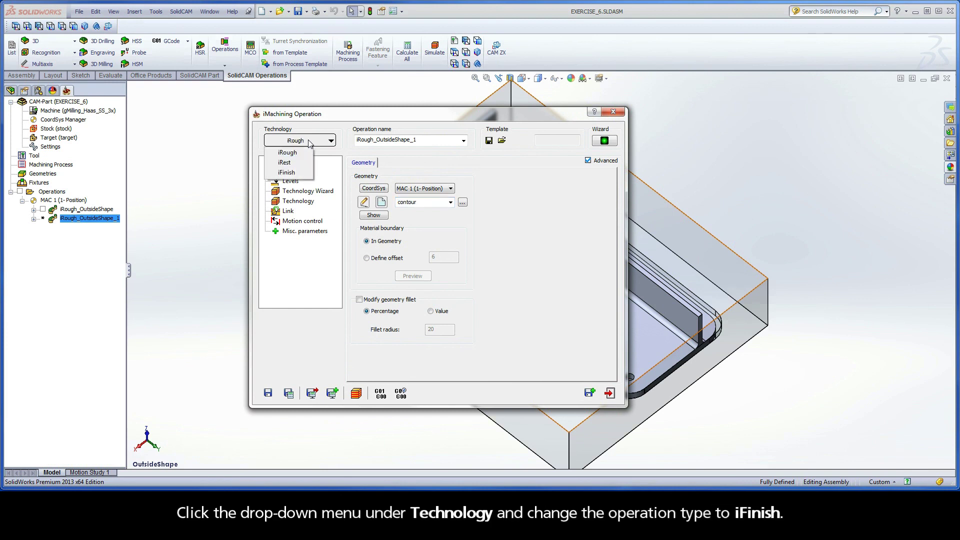
pyautogui.click(295, 173)
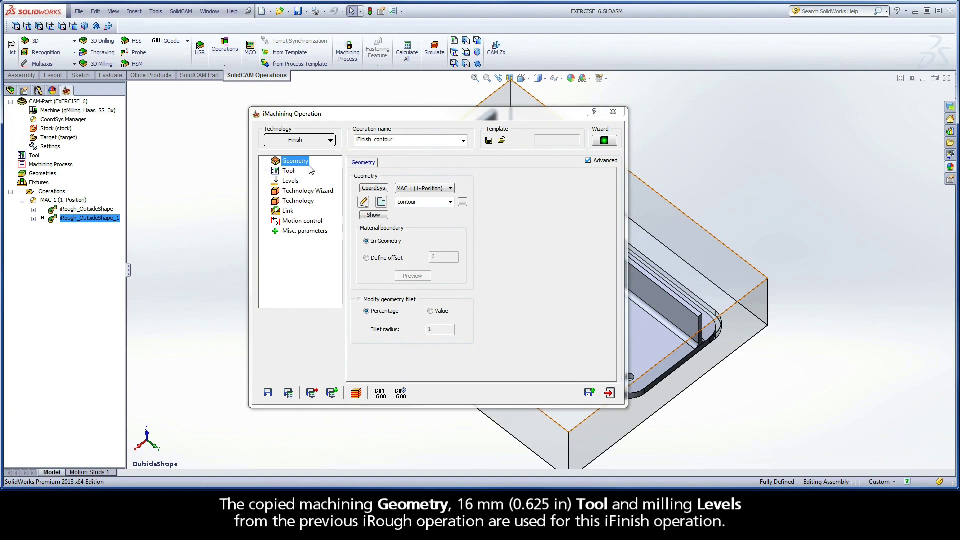
# Step: Review the finishing operation's tool, levels, Technology Wizard cutting conditions, technology offsets and iRest data
pyautogui.click(292, 173)
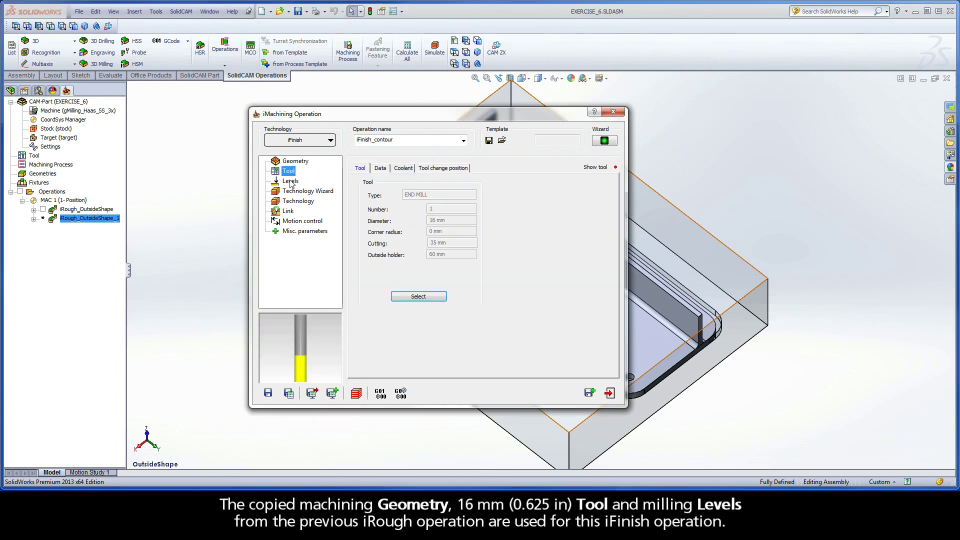
pyautogui.click(292, 183)
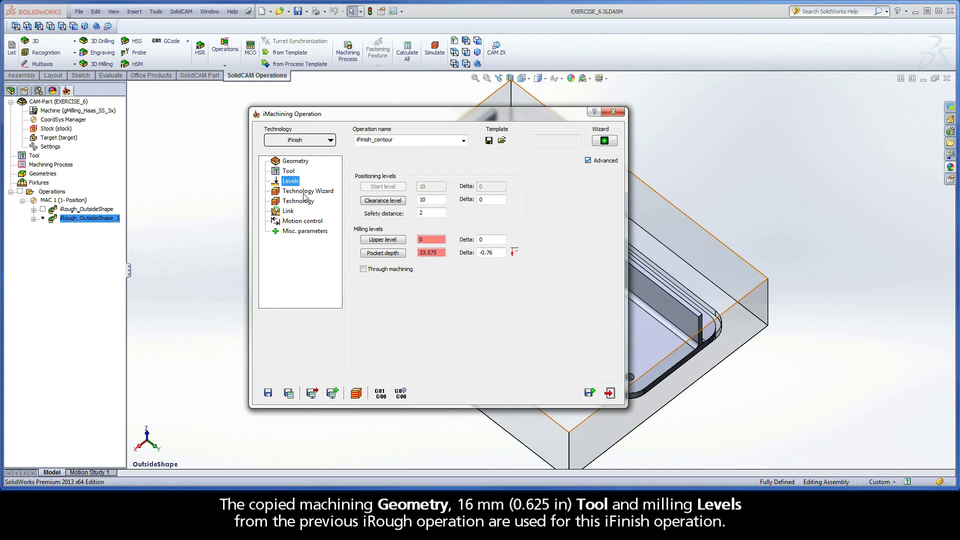
pyautogui.click(305, 192)
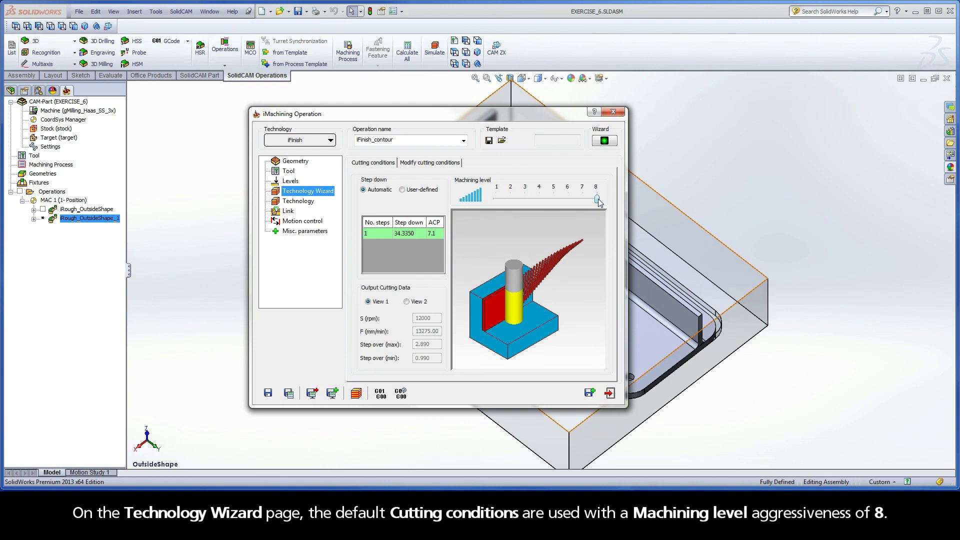
pyautogui.click(300, 201)
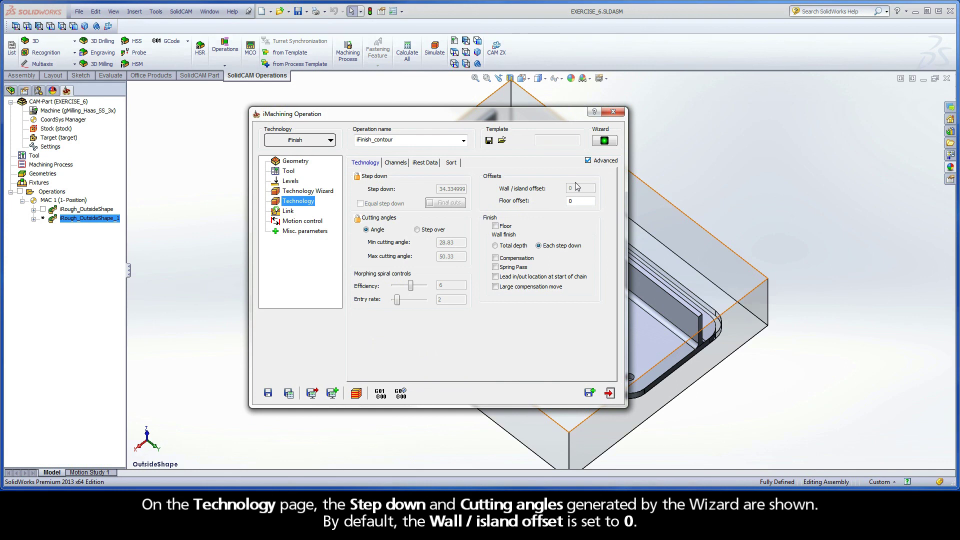
pyautogui.click(426, 164)
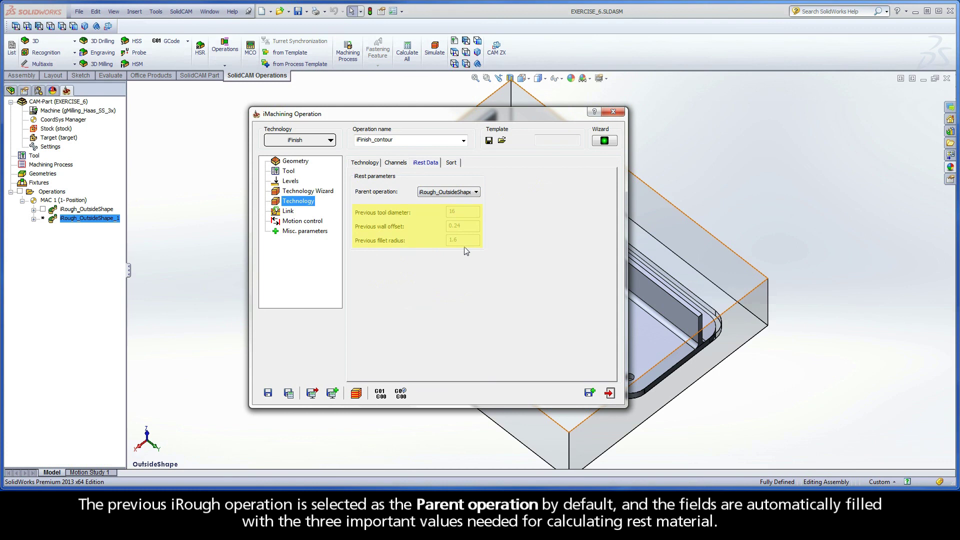
# Step: Rename the finishing operation iFinish_OutsideShape, then save and calculate it
pyautogui.doubleClick(394, 140)
pyautogui.moveTo(394, 140); pyautogui.dragTo(376, 140)
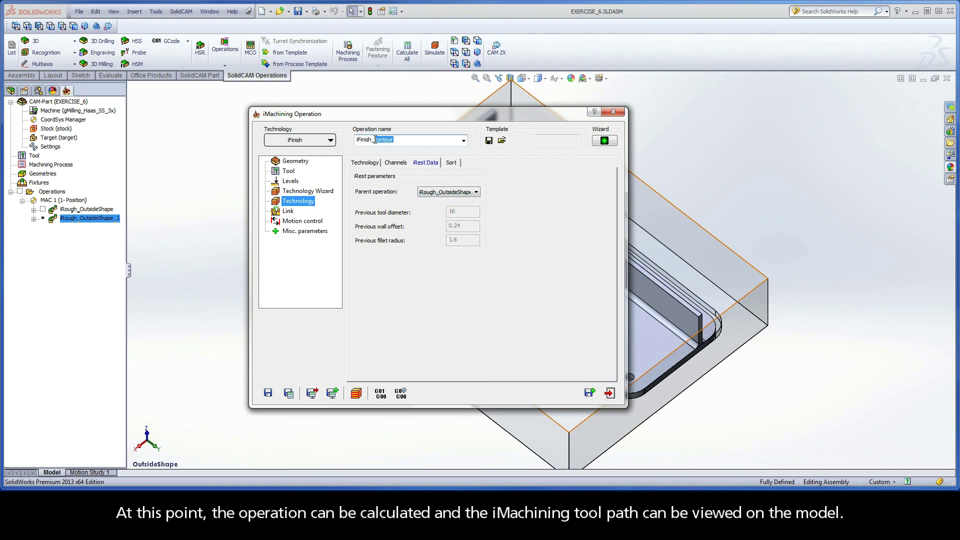
pyautogui.write('OutsideShape')
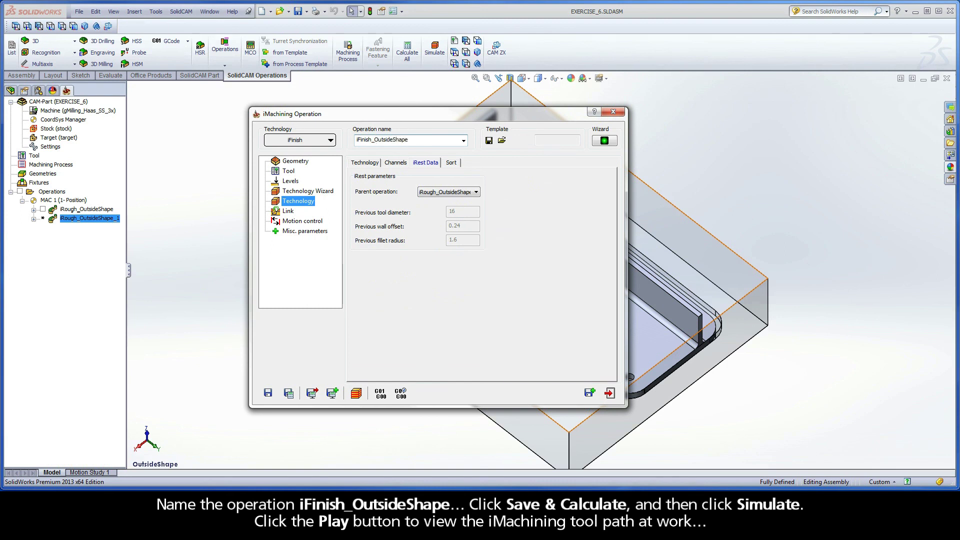
pyautogui.click(289, 394)
# Step: Simulate the iFinish_OutsideShape tool path at a reduced speed, then exit the simulation and close the operation
pyautogui.click(312, 393)
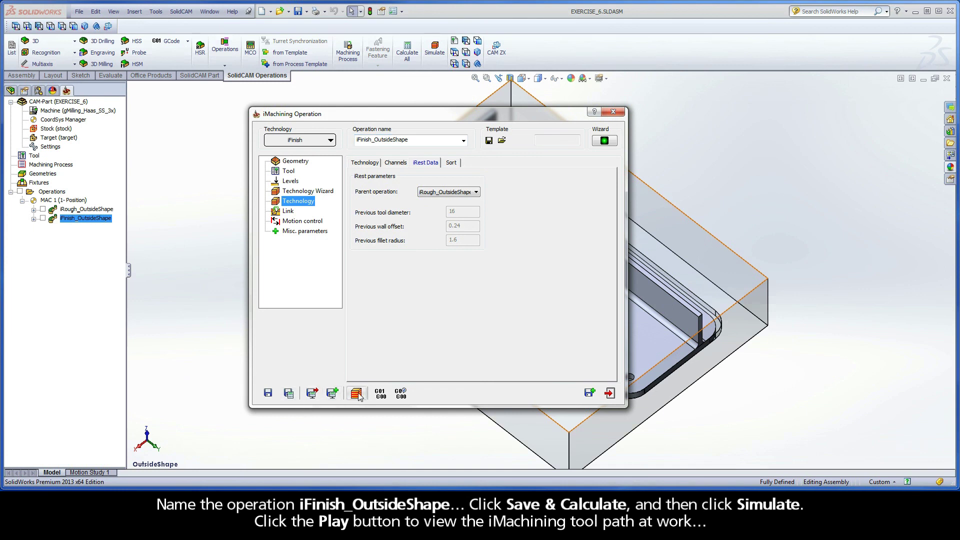
pyautogui.moveTo(209, 394); pyautogui.dragTo(184, 394)
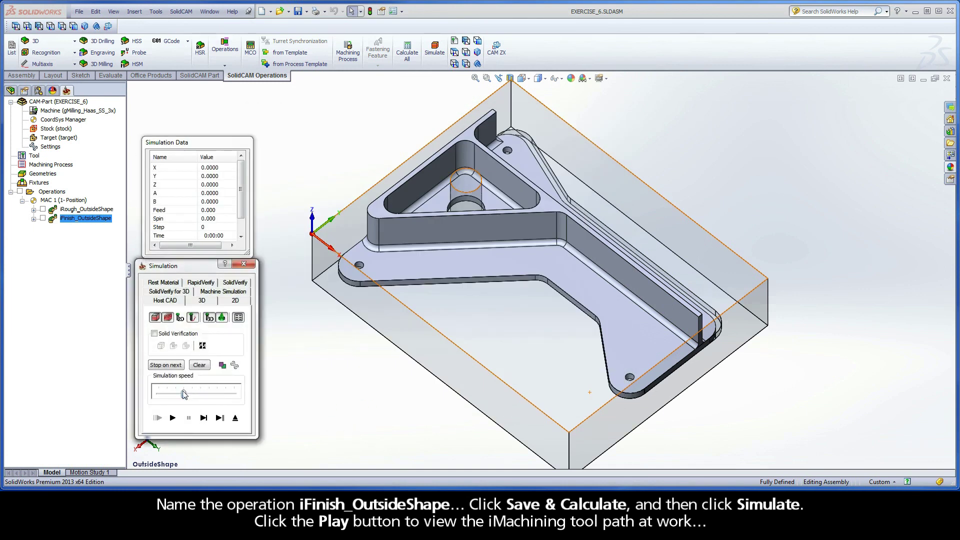
pyautogui.click(173, 418)
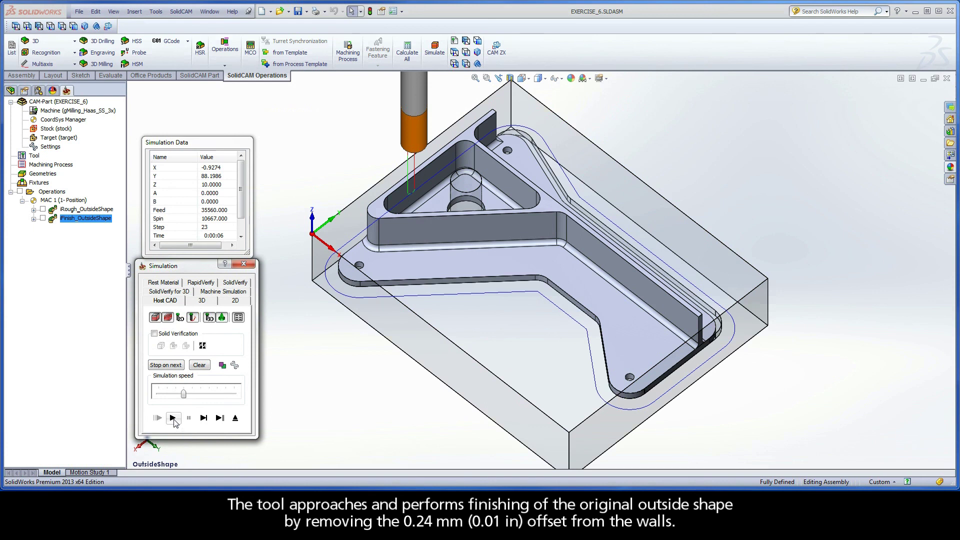
pyautogui.click(235, 419)
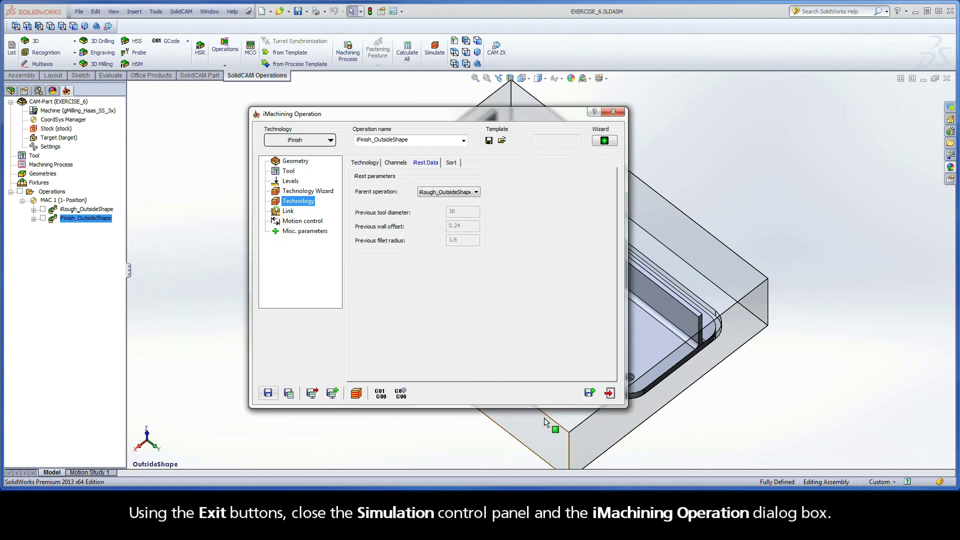
pyautogui.click(609, 394)
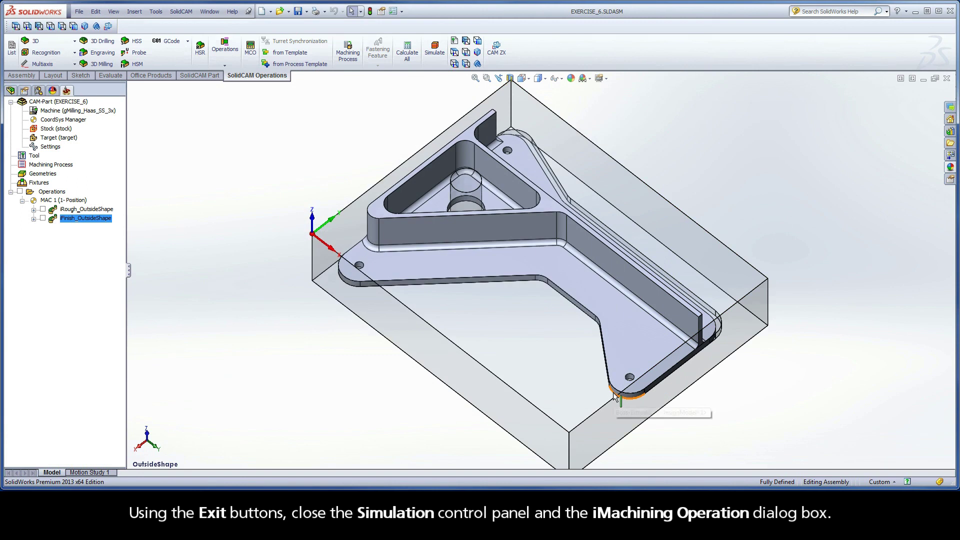